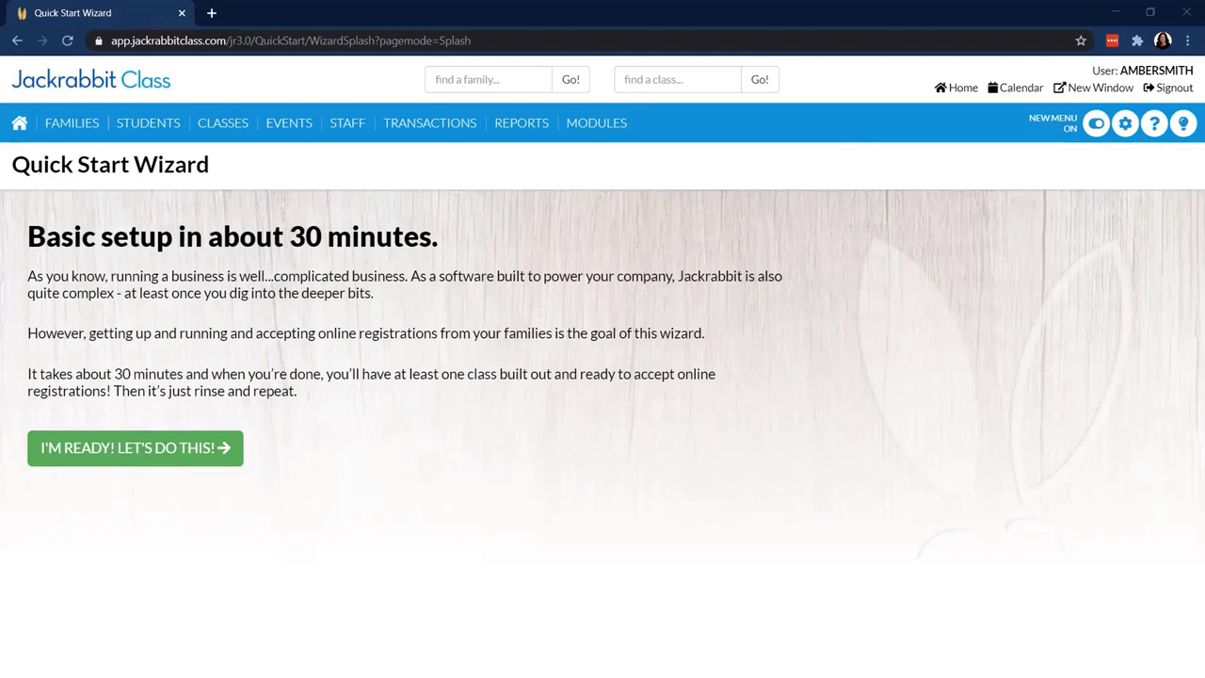
Step: Start the Quick Start Wizard and finish its Data & Admins stage, skipping the addition of administrators
{"action": "left_click", "coordinate": [1126, 134]}
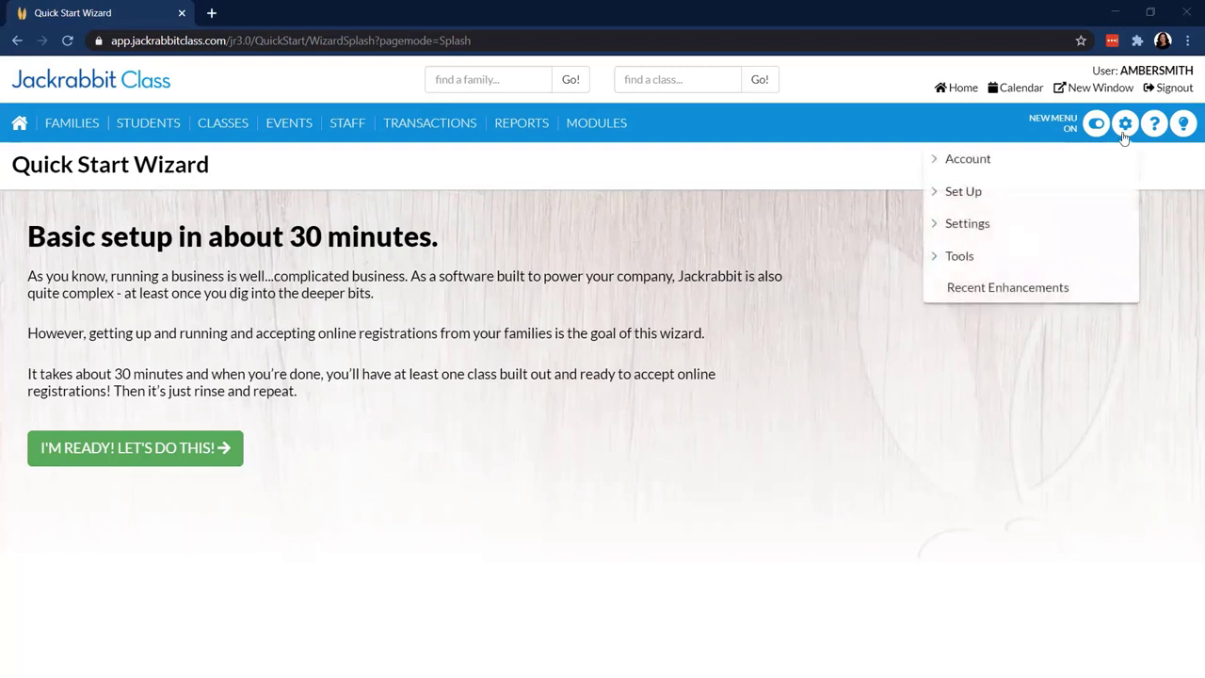
{"action": "left_click", "coordinate": [978, 193]}
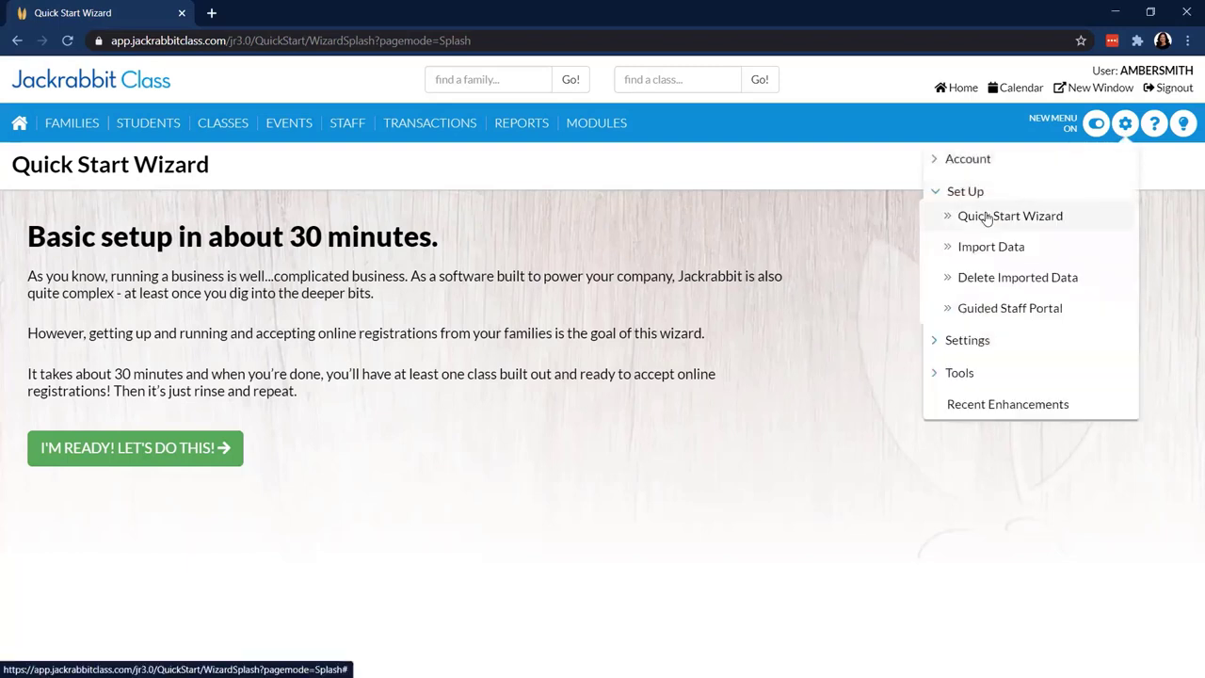
{"action": "left_click", "coordinate": [885, 223]}
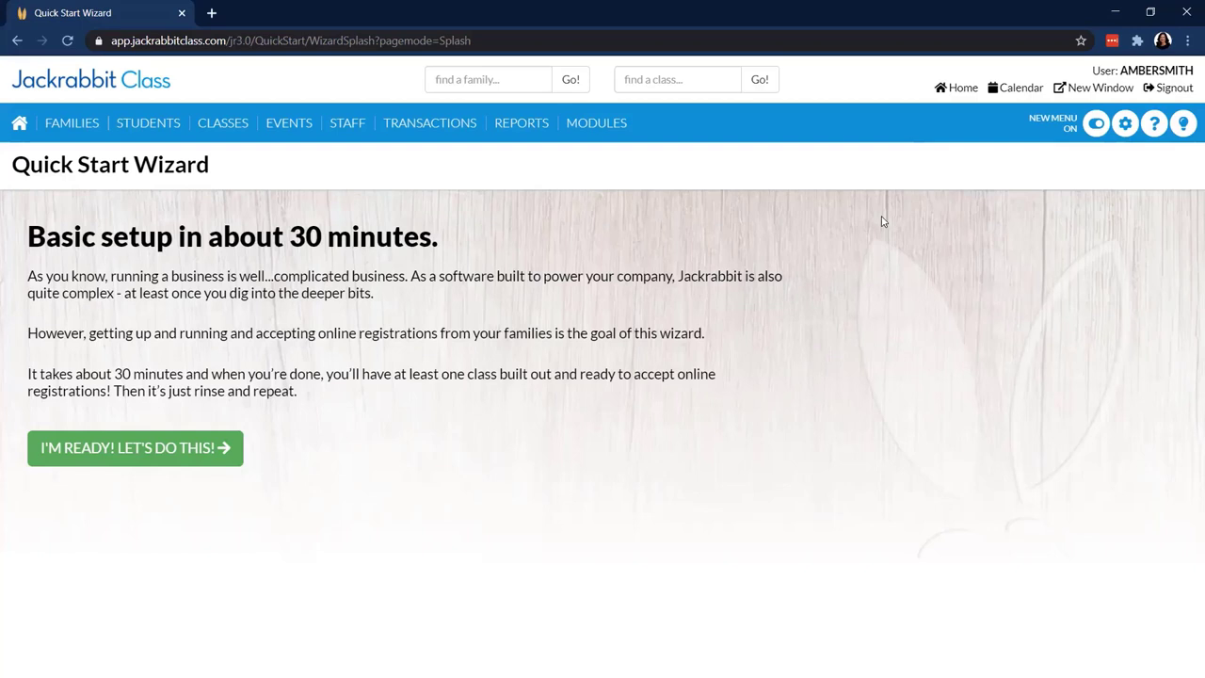
{"action": "left_click", "coordinate": [158, 446]}
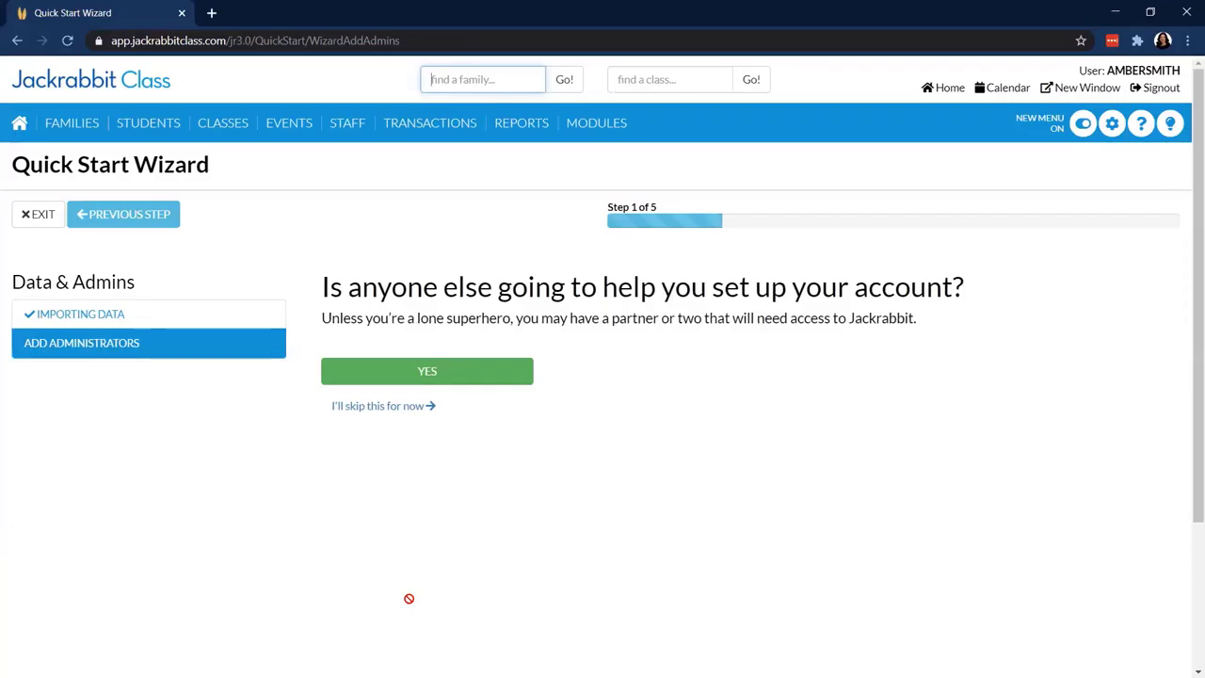
{"action": "left_click", "coordinate": [391, 412]}
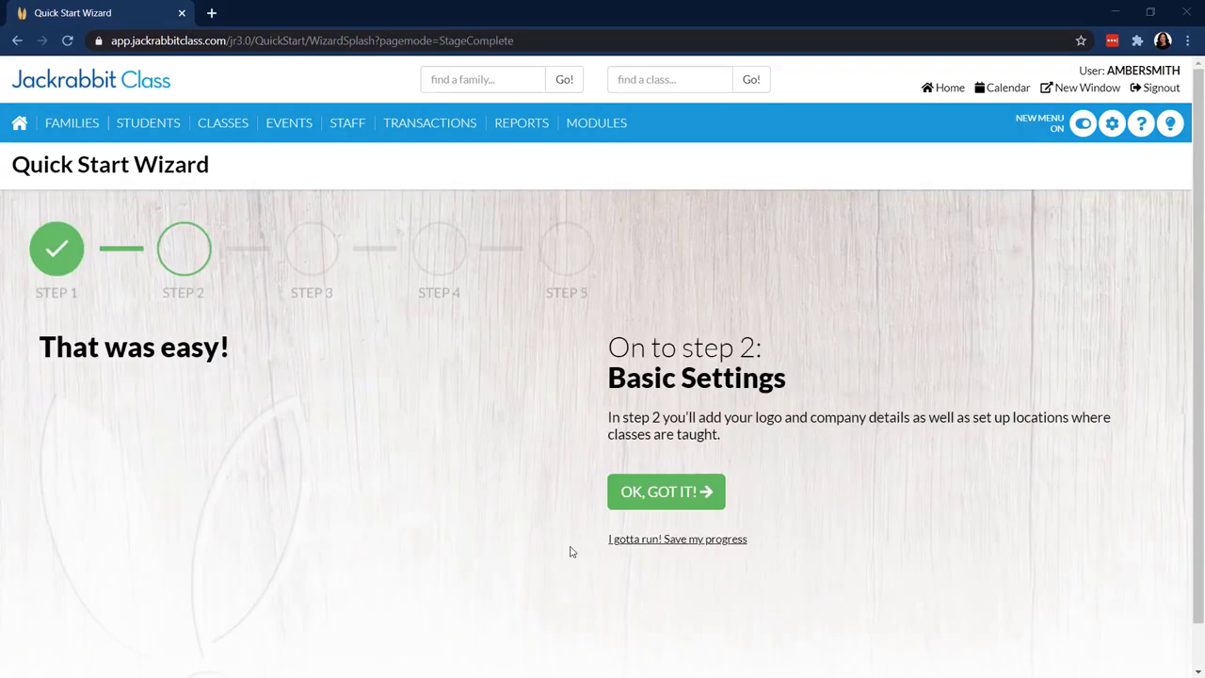
Step: Complete the Basic Settings stage, keeping the existing logo, business address and Main location, and skipping tax collection
{"action": "left_click", "coordinate": [648, 499]}
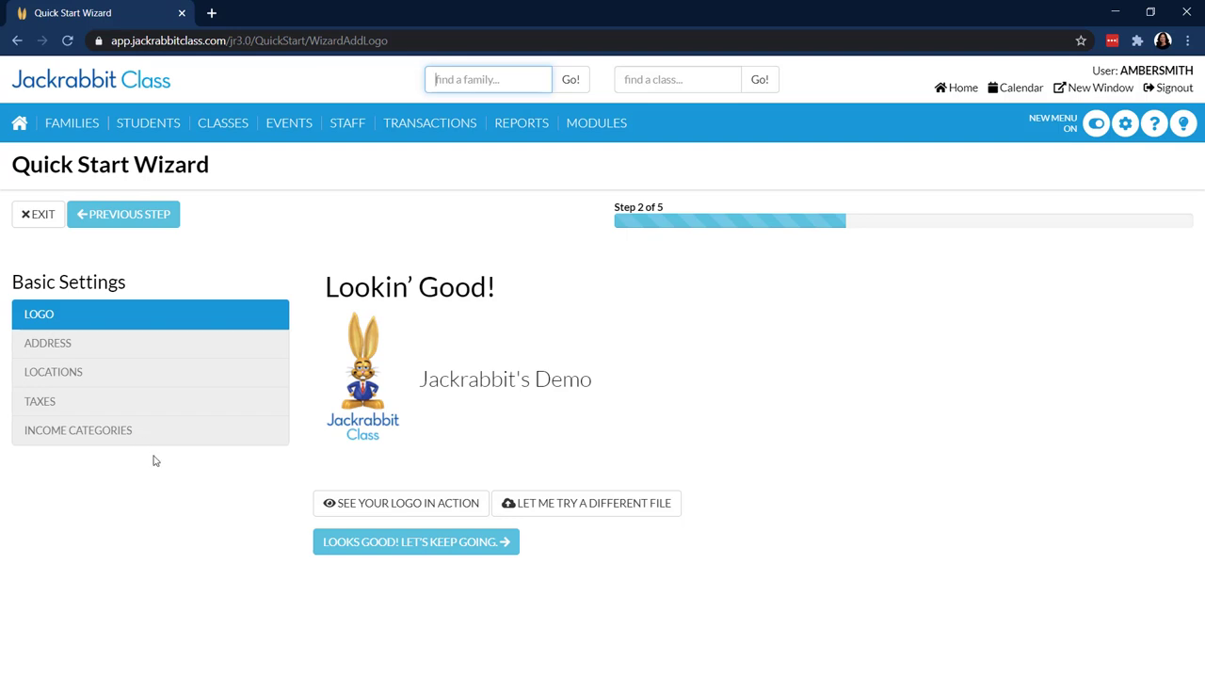
{"action": "left_click", "coordinate": [372, 552]}
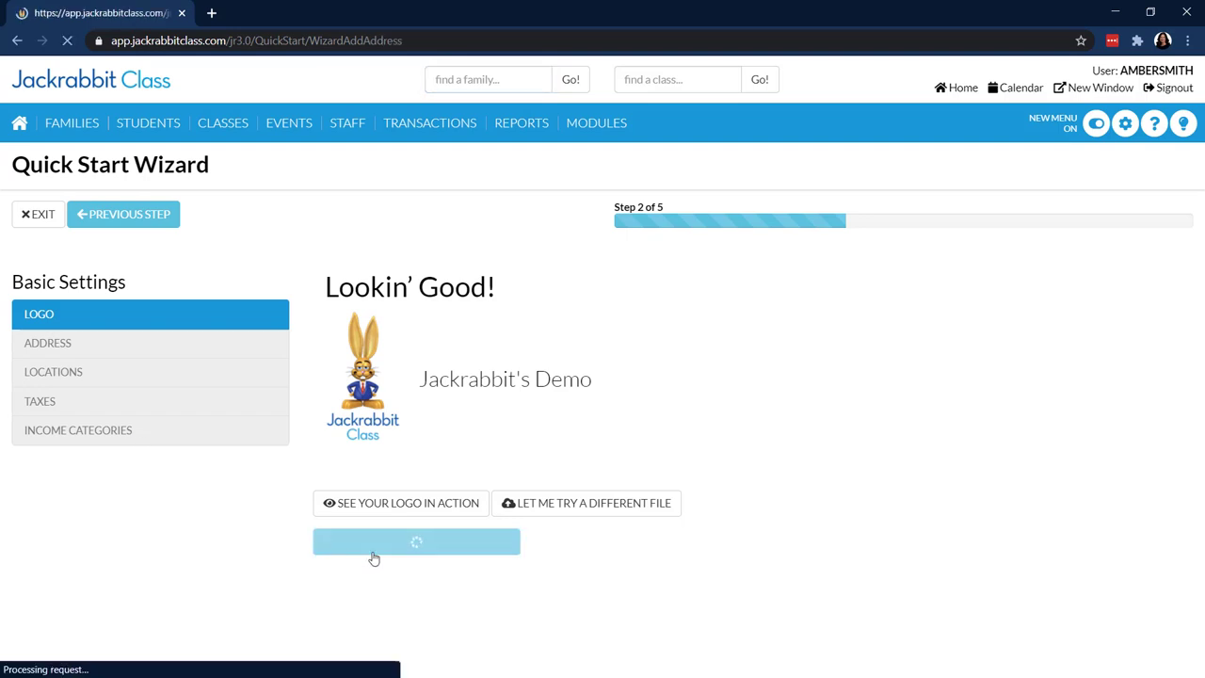
{"action": "scroll", "coordinate": [381, 565], "scroll_direction": "down", "scroll_amount": 1}
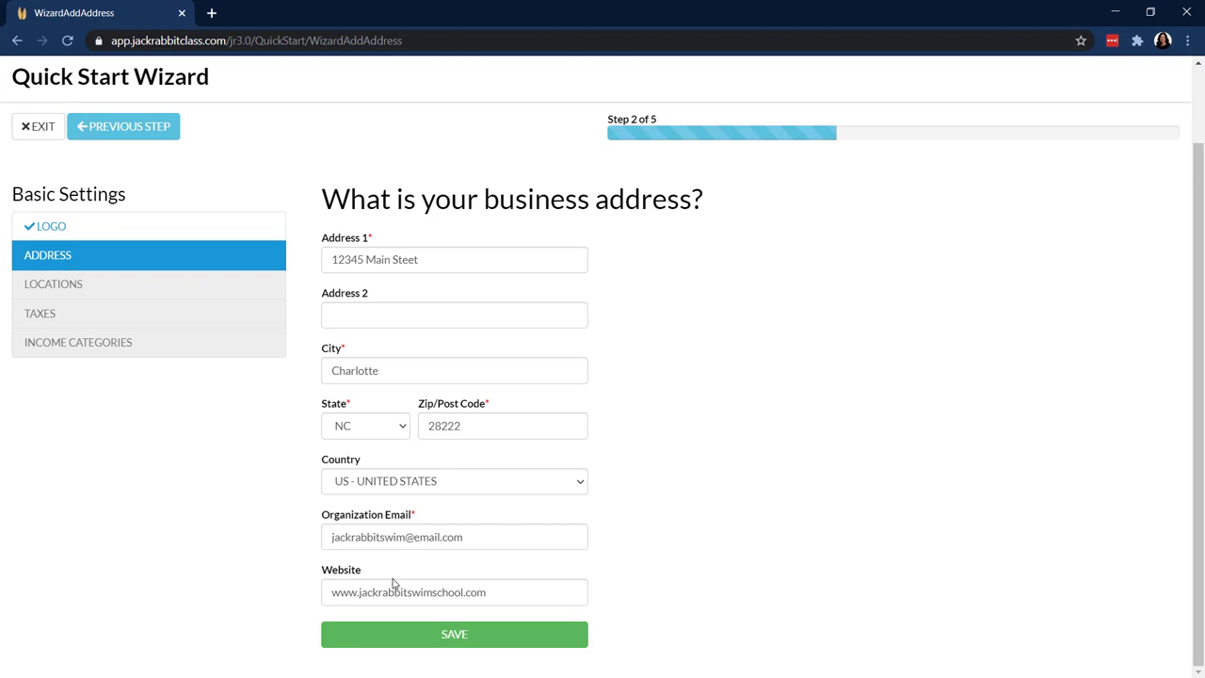
{"action": "left_click", "coordinate": [421, 645]}
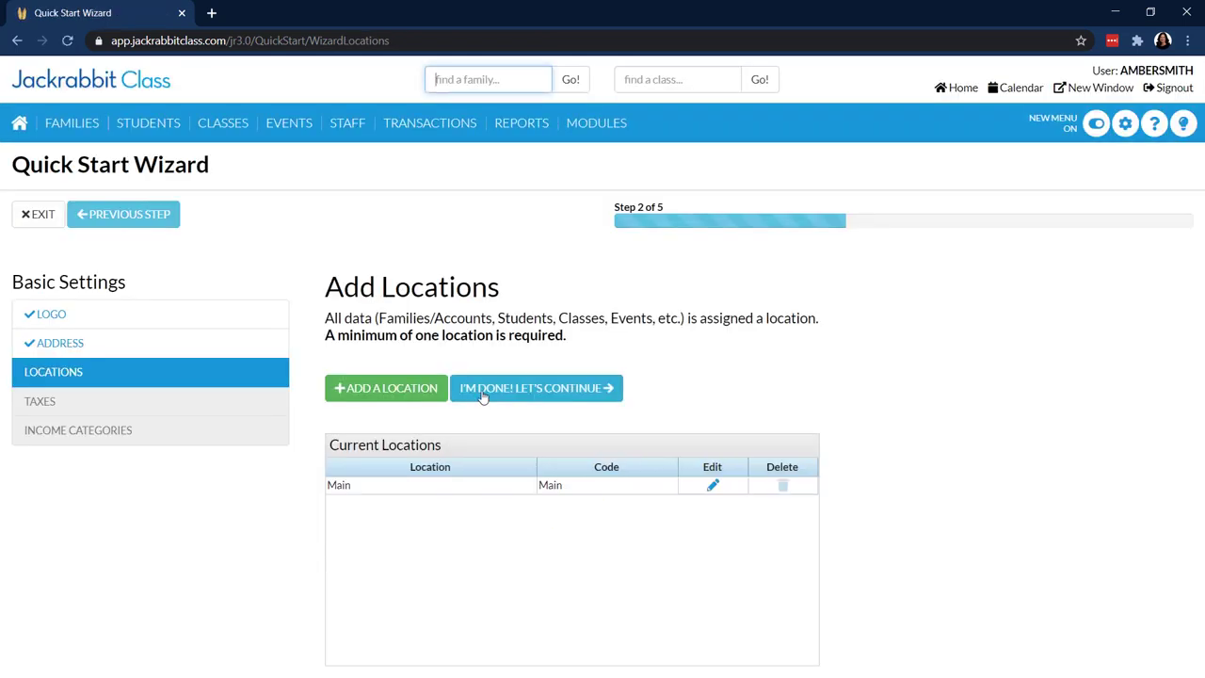
{"action": "left_click", "coordinate": [482, 396]}
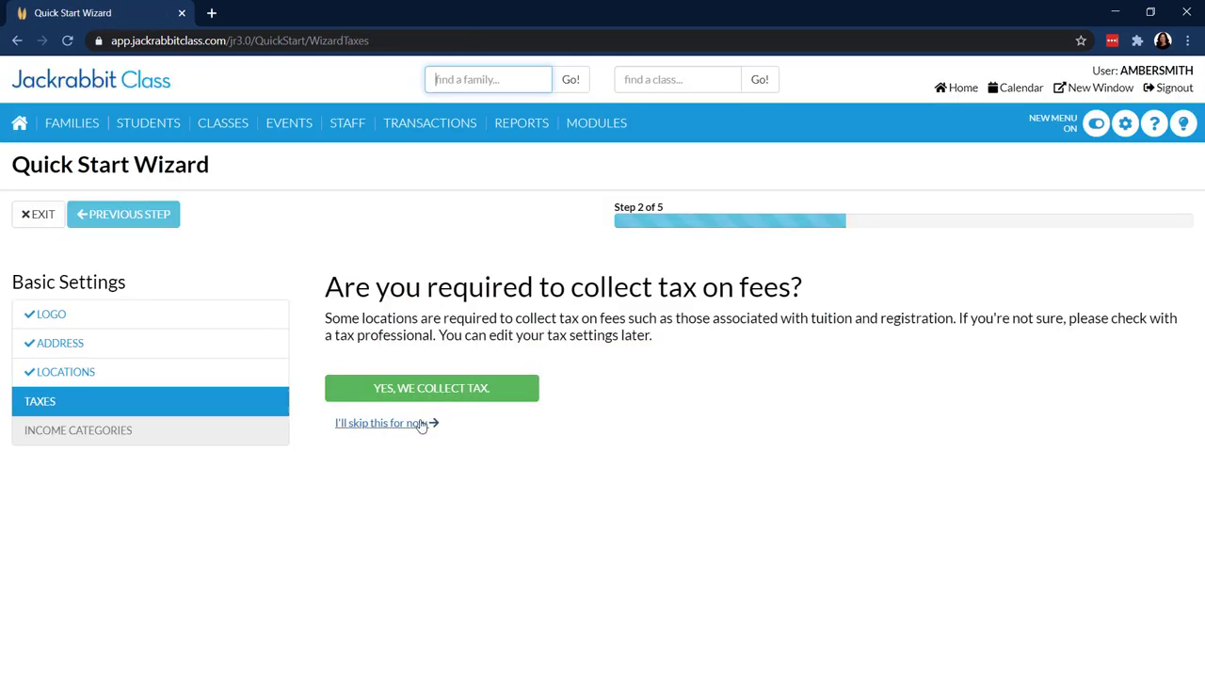
{"action": "left_click", "coordinate": [424, 424]}
{"action": "left_click", "coordinate": [562, 511]}
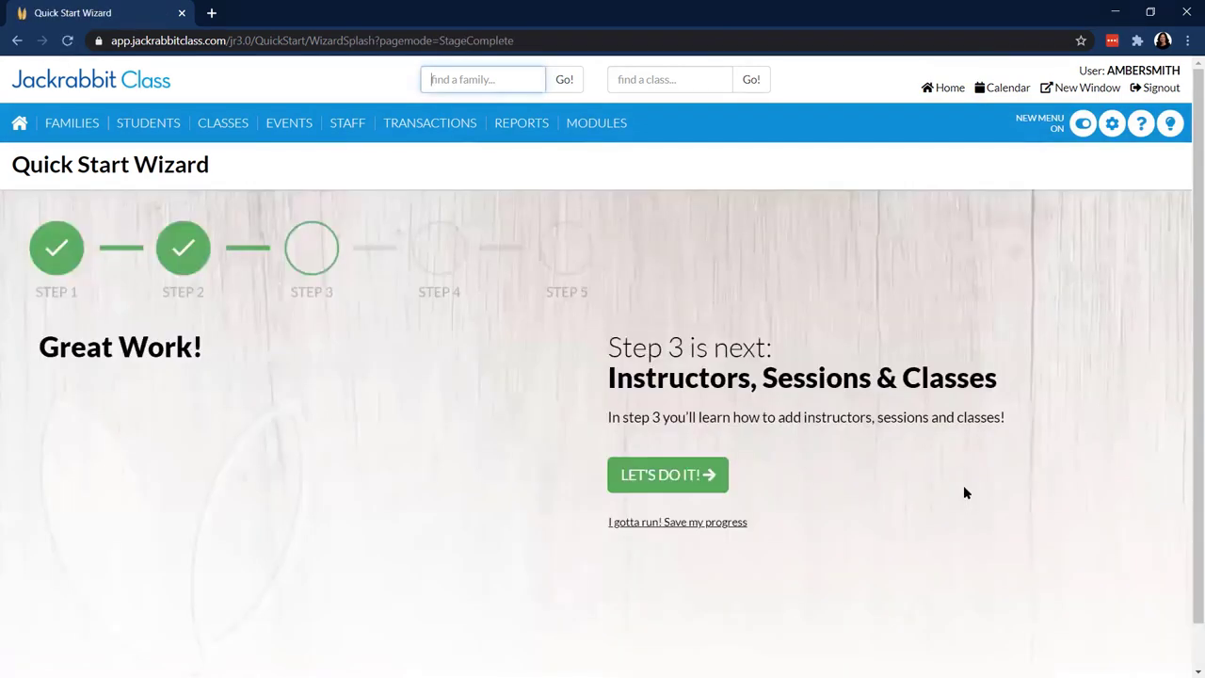
Step: Complete the Instructors, Sessions & Classes stage using the existing entries without adding any
{"action": "left_click", "coordinate": [685, 478]}
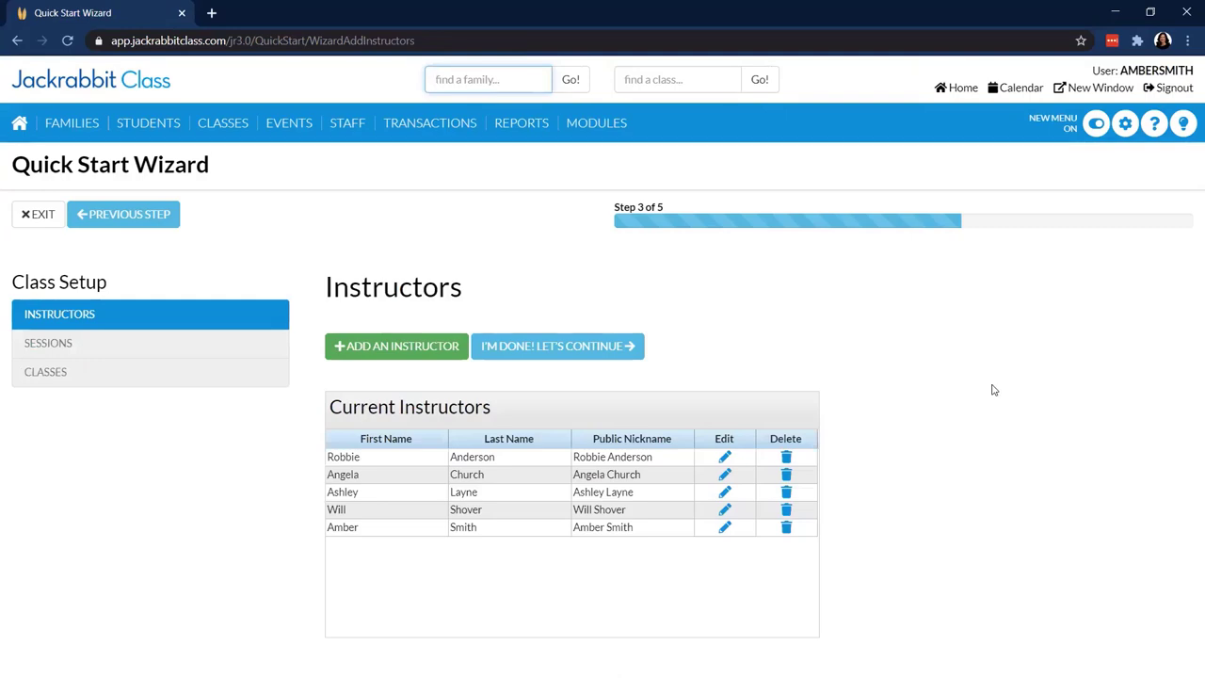
{"action": "left_click", "coordinate": [556, 347]}
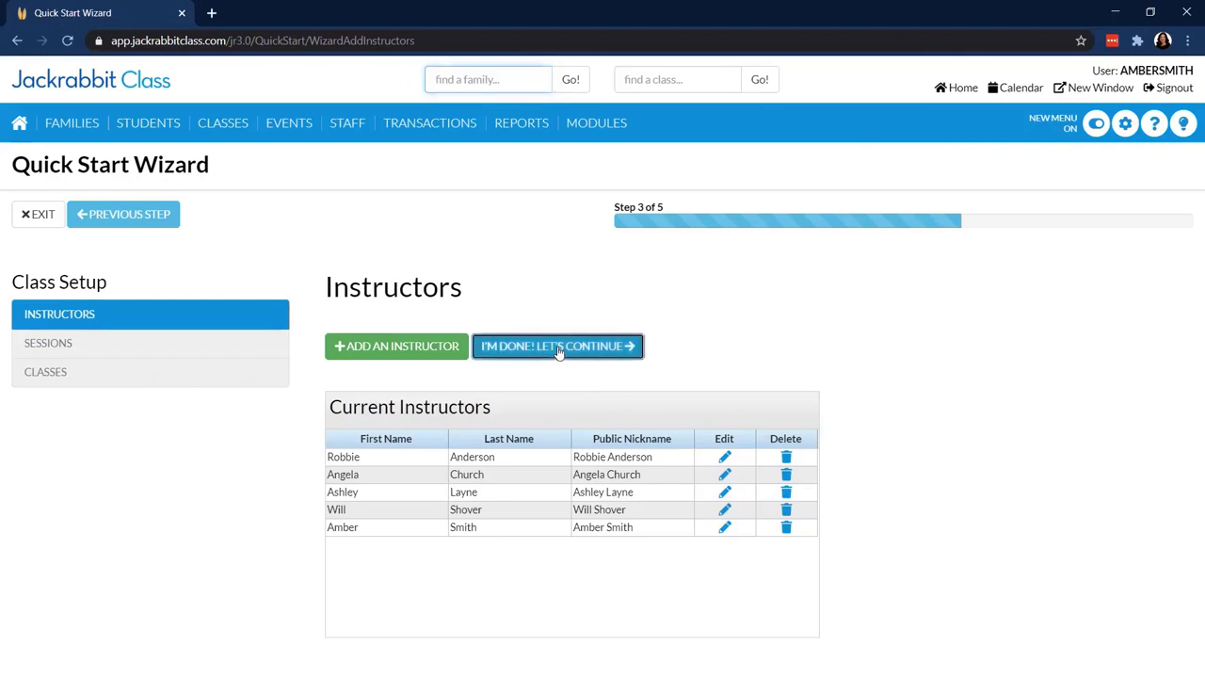
{"action": "left_click", "coordinate": [539, 433]}
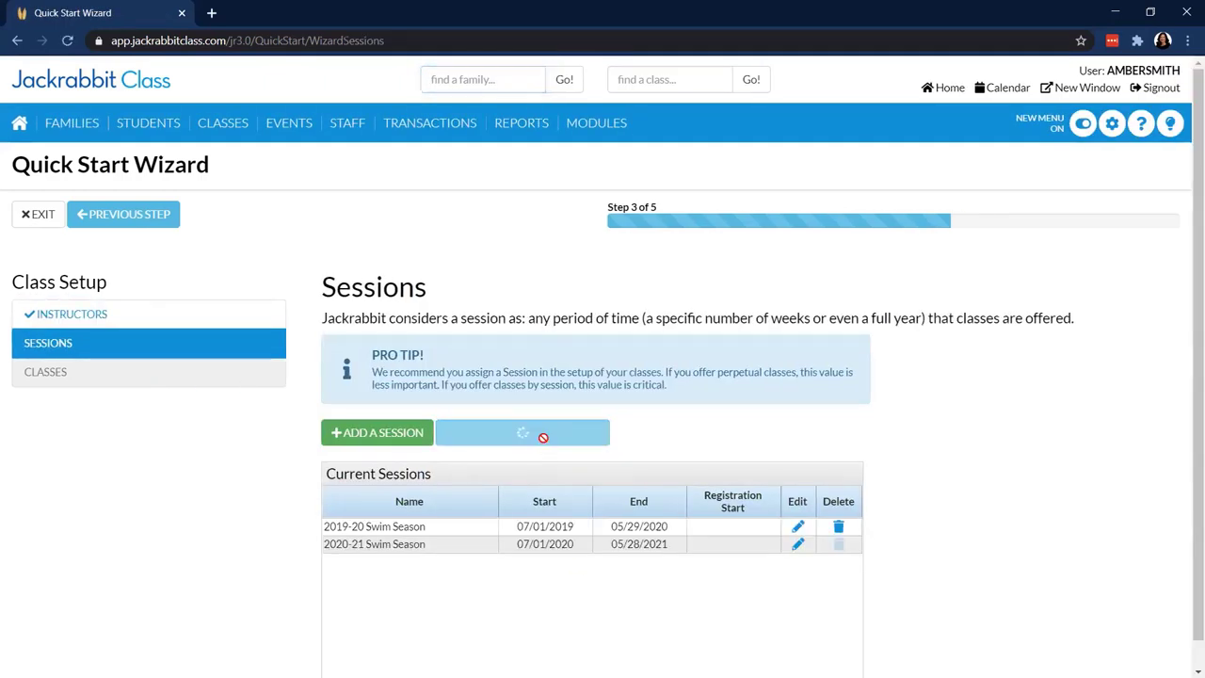
{"action": "left_click", "coordinate": [536, 466]}
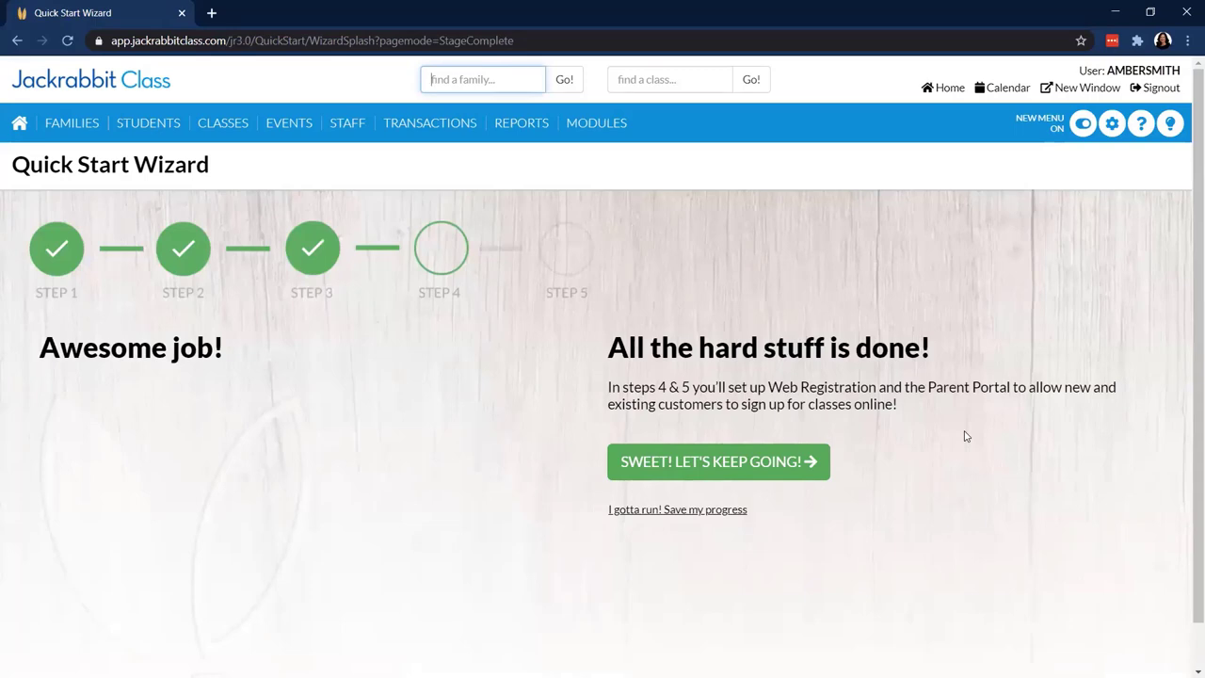
Step: Go through the Web Registration and Parent Portal setup stages to finish the wizard
{"action": "left_click", "coordinate": [761, 462]}
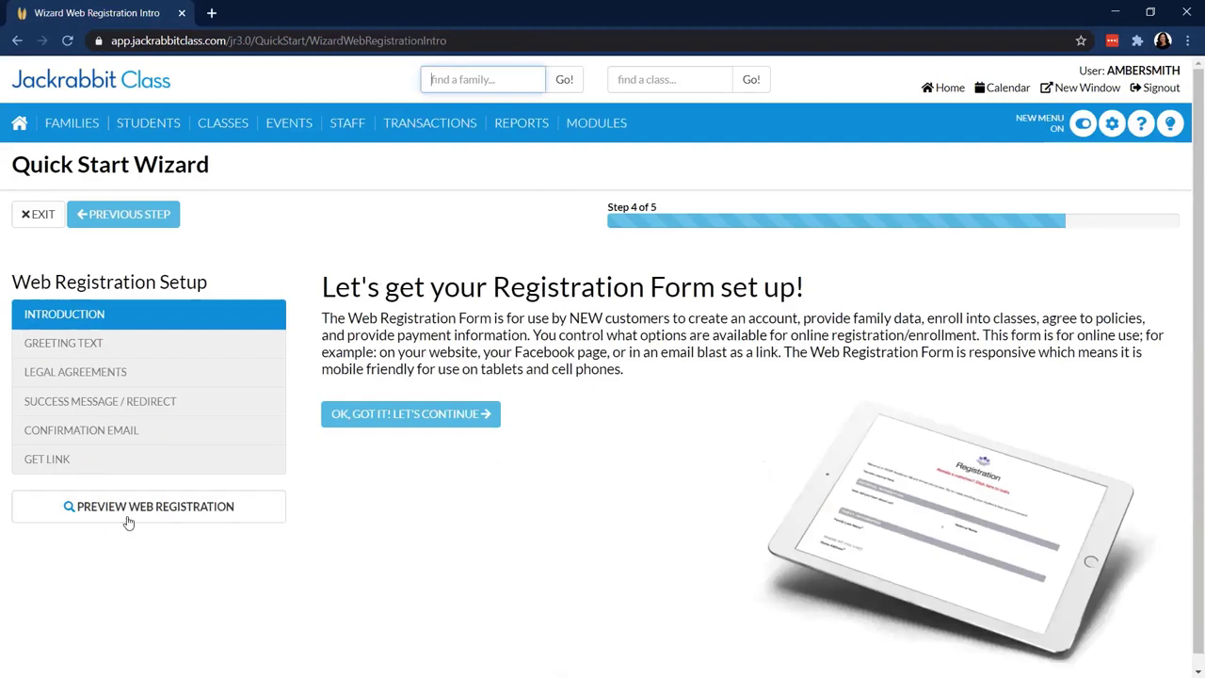
{"action": "left_click", "coordinate": [405, 423]}
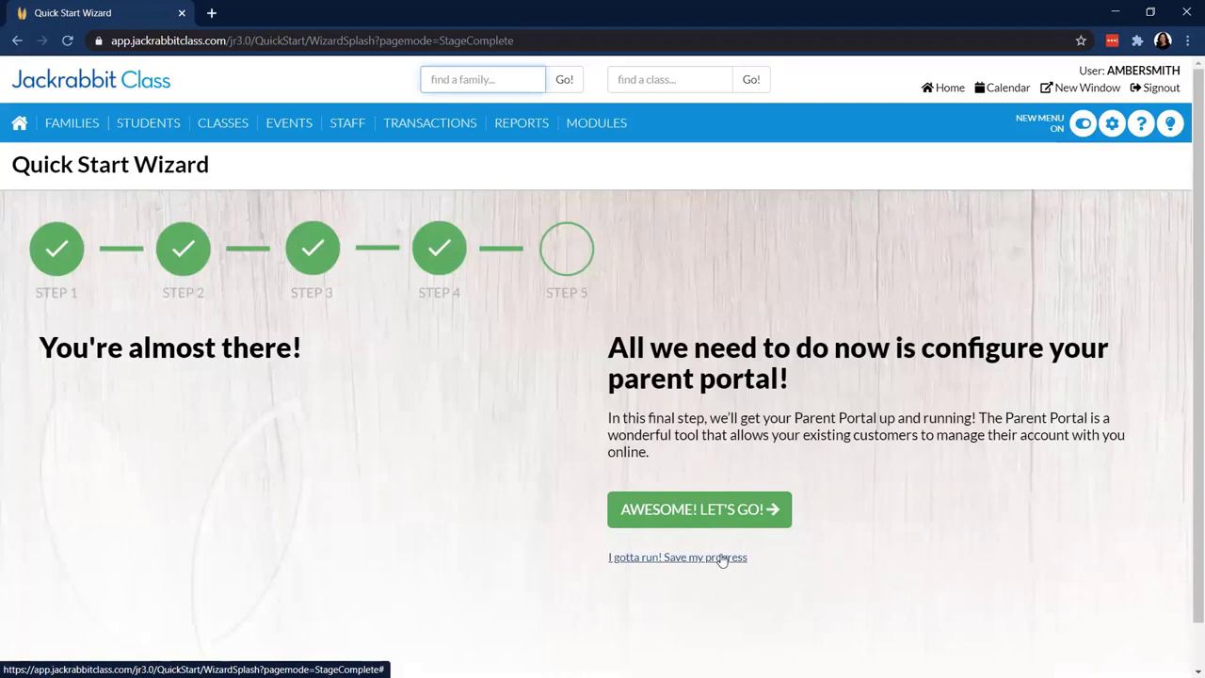
{"action": "left_click", "coordinate": [707, 509]}
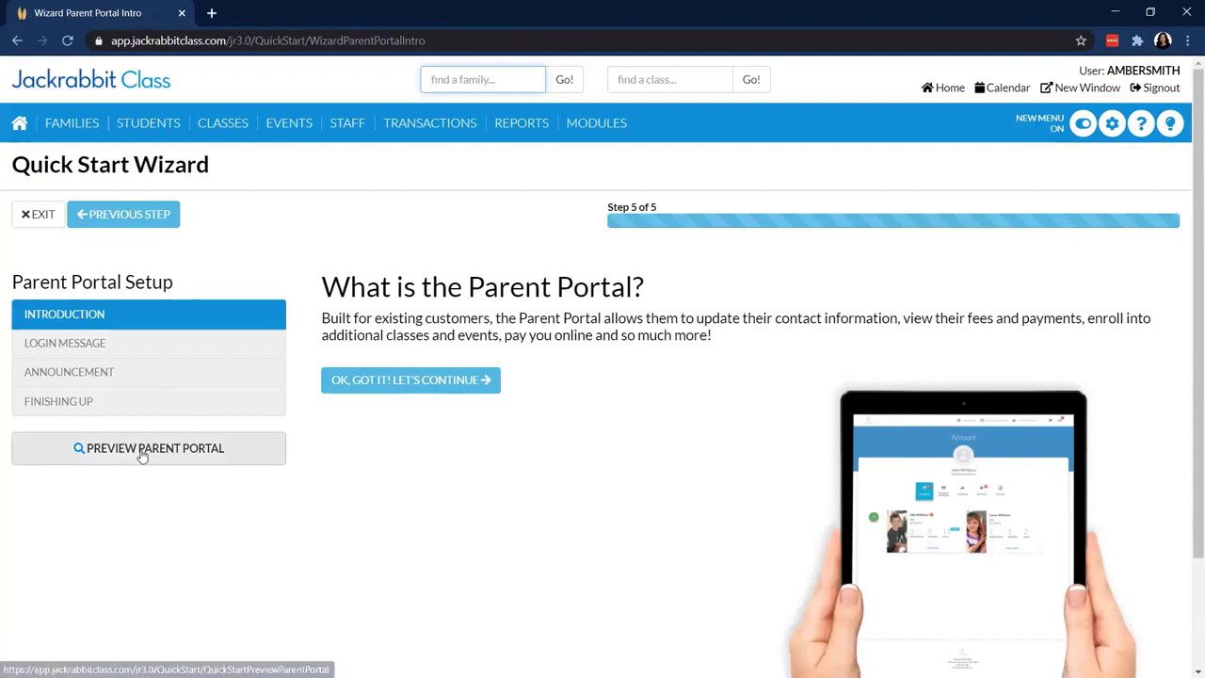
{"action": "left_click", "coordinate": [424, 379]}
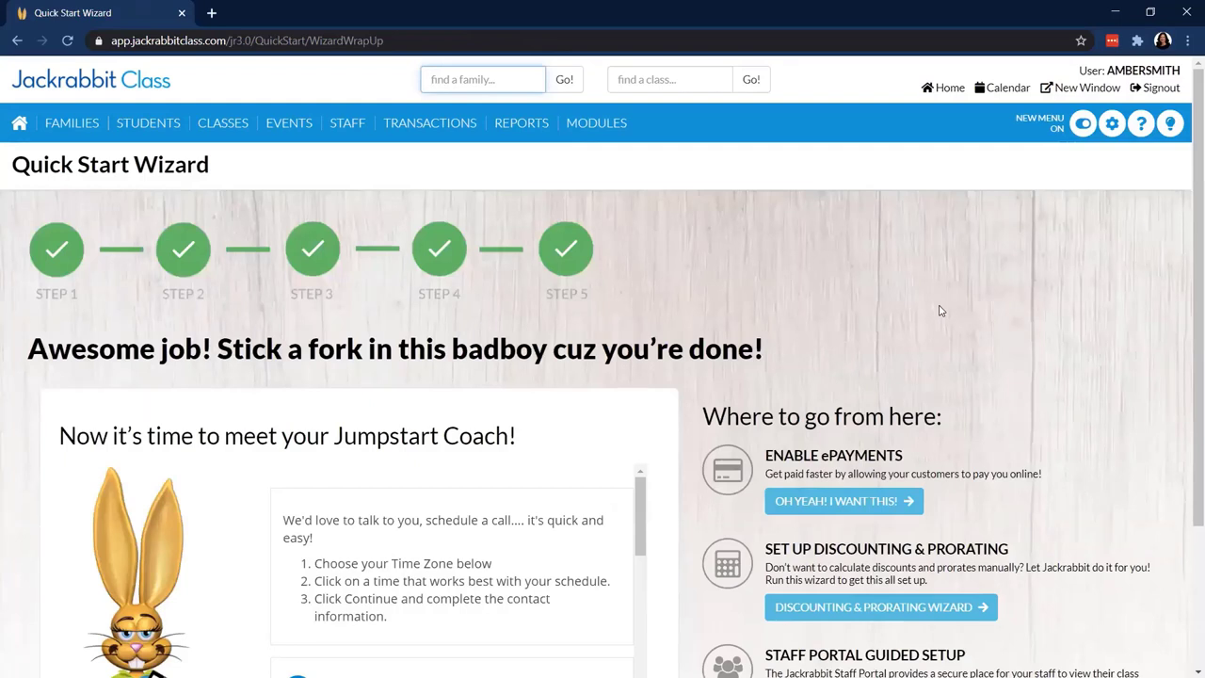
Step: Review the suggested follow-up setups on the wizard's wrap-up page and return to the Executive Dashboard
{"action": "scroll", "coordinate": [947, 436], "scroll_direction": "down", "scroll_amount": 1}
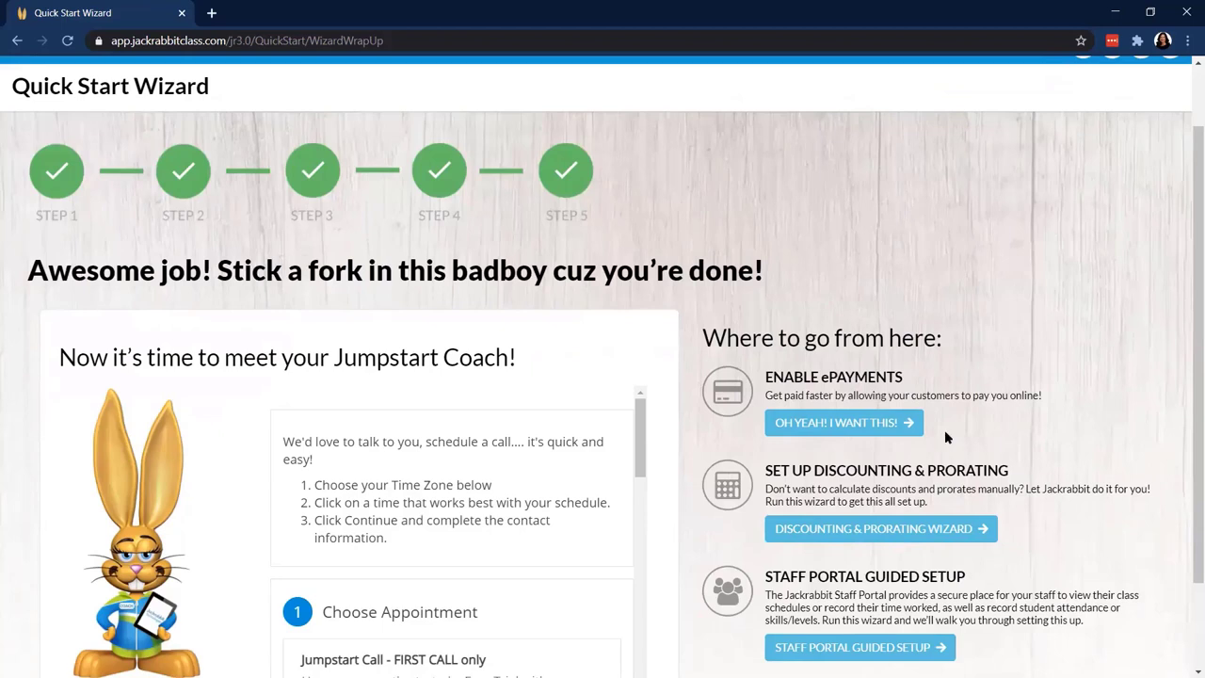
{"action": "scroll", "coordinate": [945, 429], "scroll_direction": "up", "scroll_amount": 1}
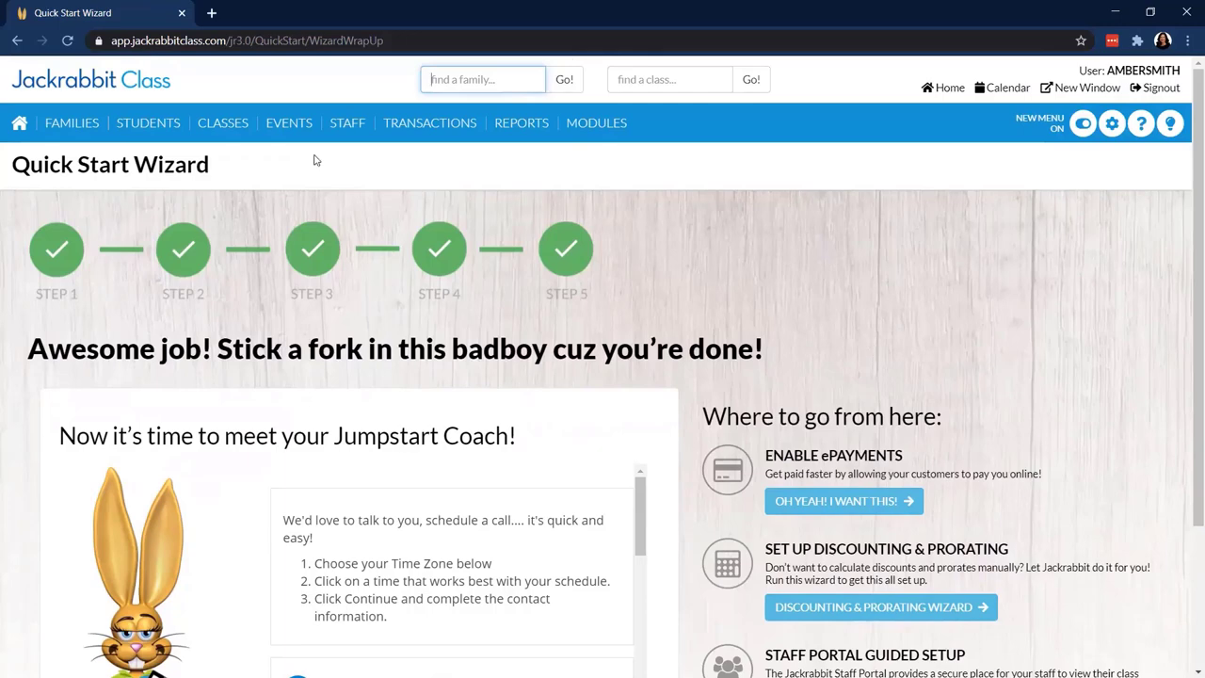
{"action": "left_click", "coordinate": [101, 86]}
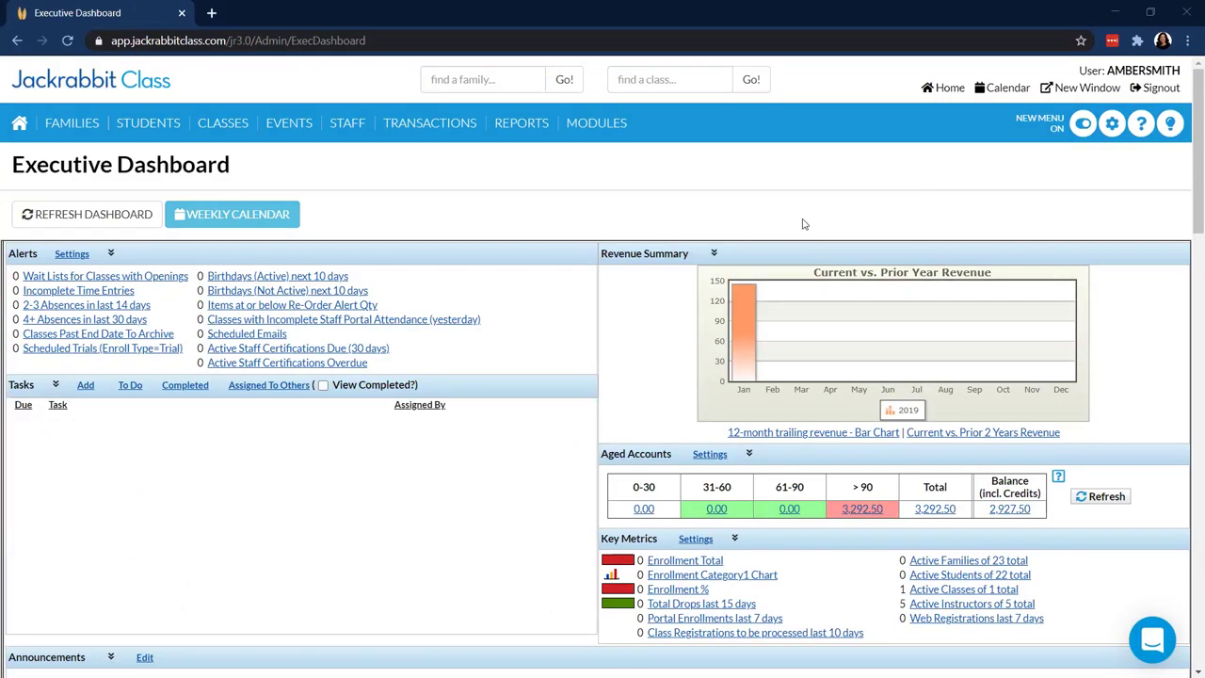
Step: Open the Jackrabbit Help Center and browse the topics in its Using Jackrabbit section
{"action": "left_click", "coordinate": [1142, 139]}
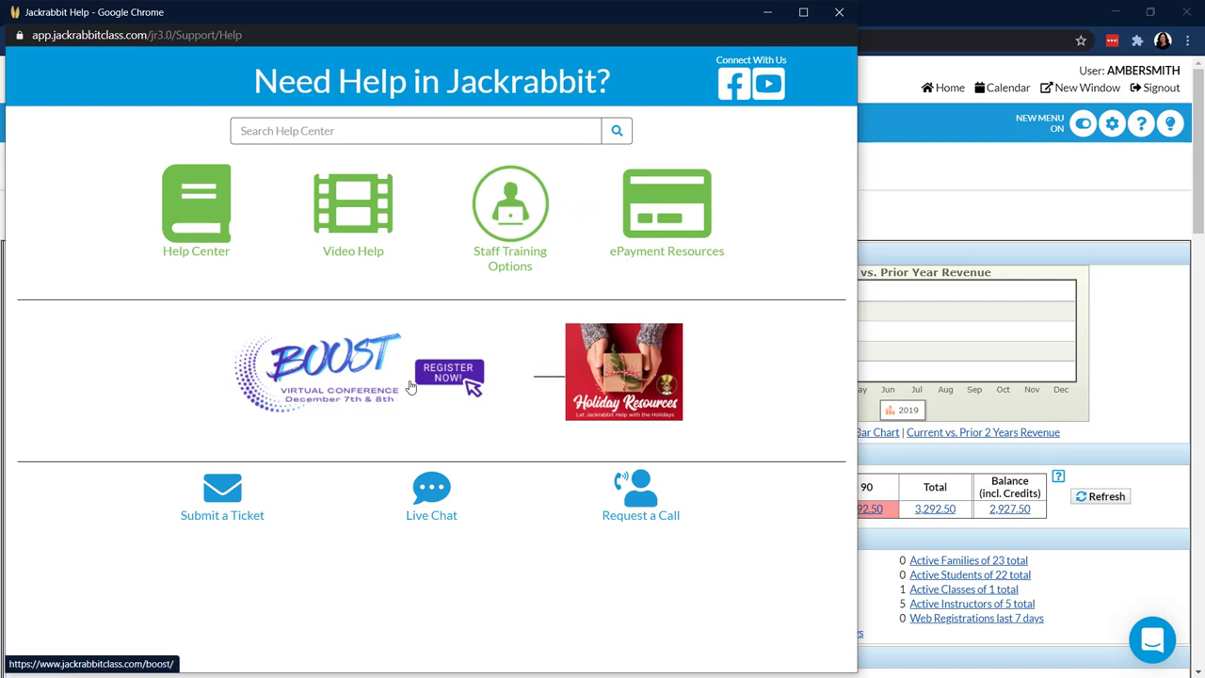
{"action": "left_click", "coordinate": [220, 242]}
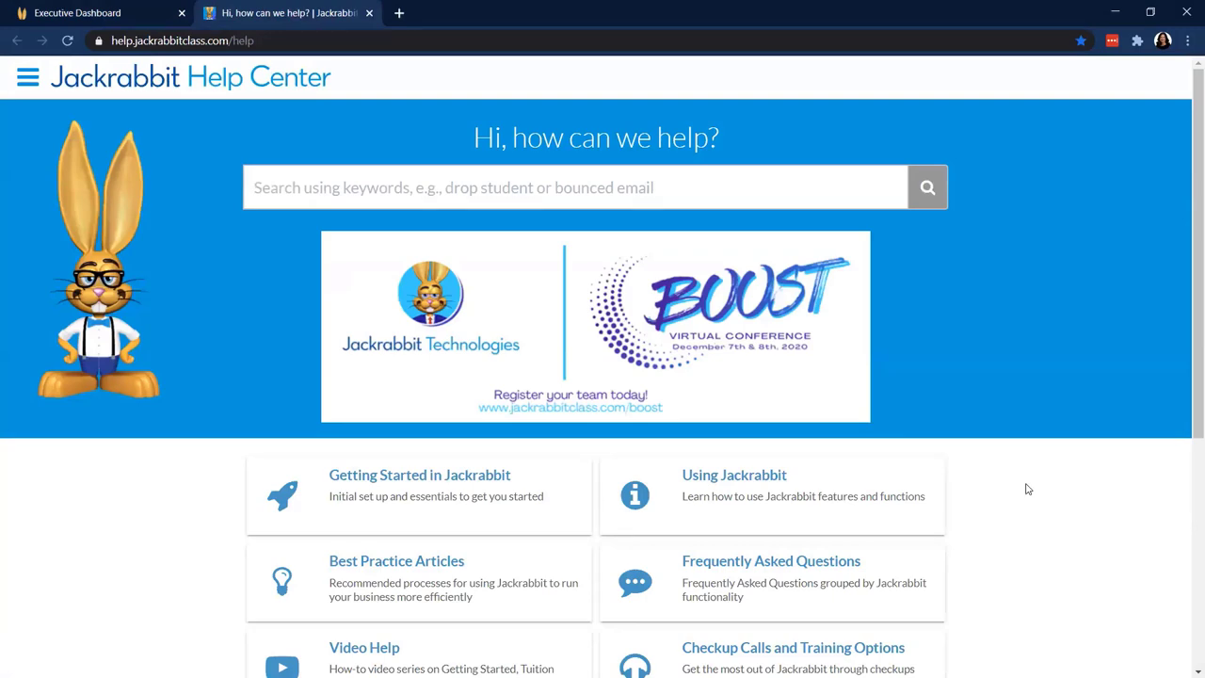
{"action": "scroll", "coordinate": [1029, 489], "scroll_direction": "down", "scroll_amount": 1}
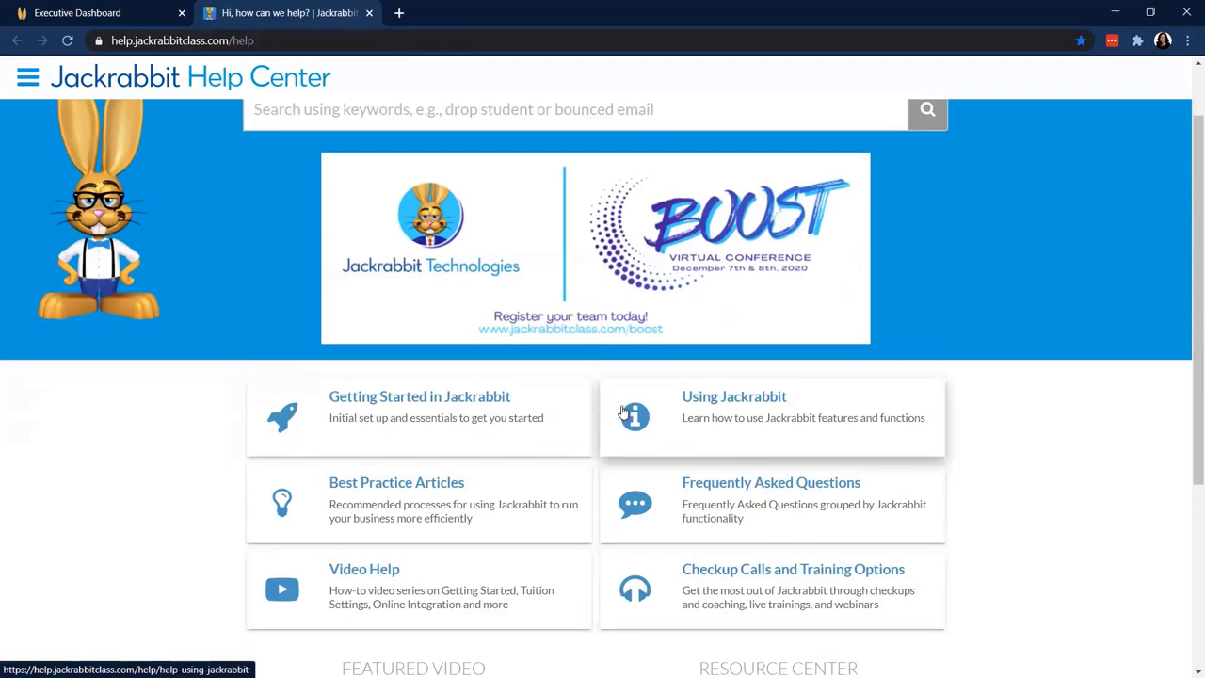
{"action": "left_click", "coordinate": [706, 427]}
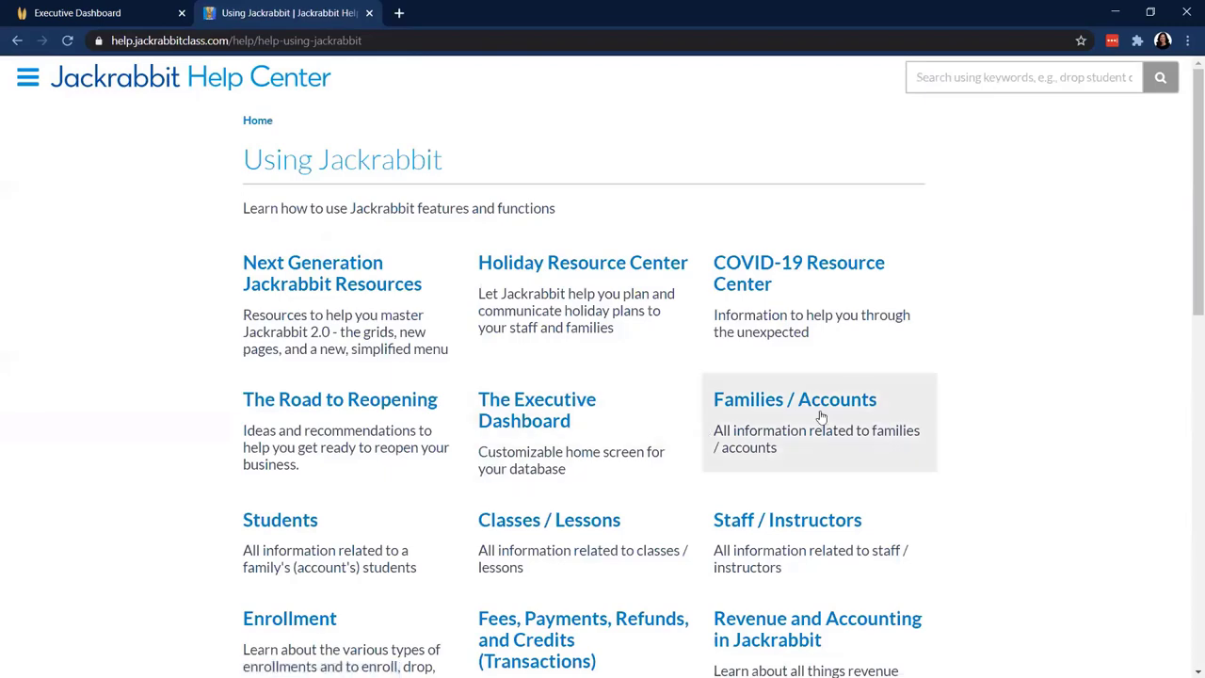
{"action": "scroll", "coordinate": [930, 527], "scroll_direction": "down", "scroll_amount": 2}
{"action": "scroll", "coordinate": [930, 527], "scroll_direction": "up", "scroll_amount": 2}
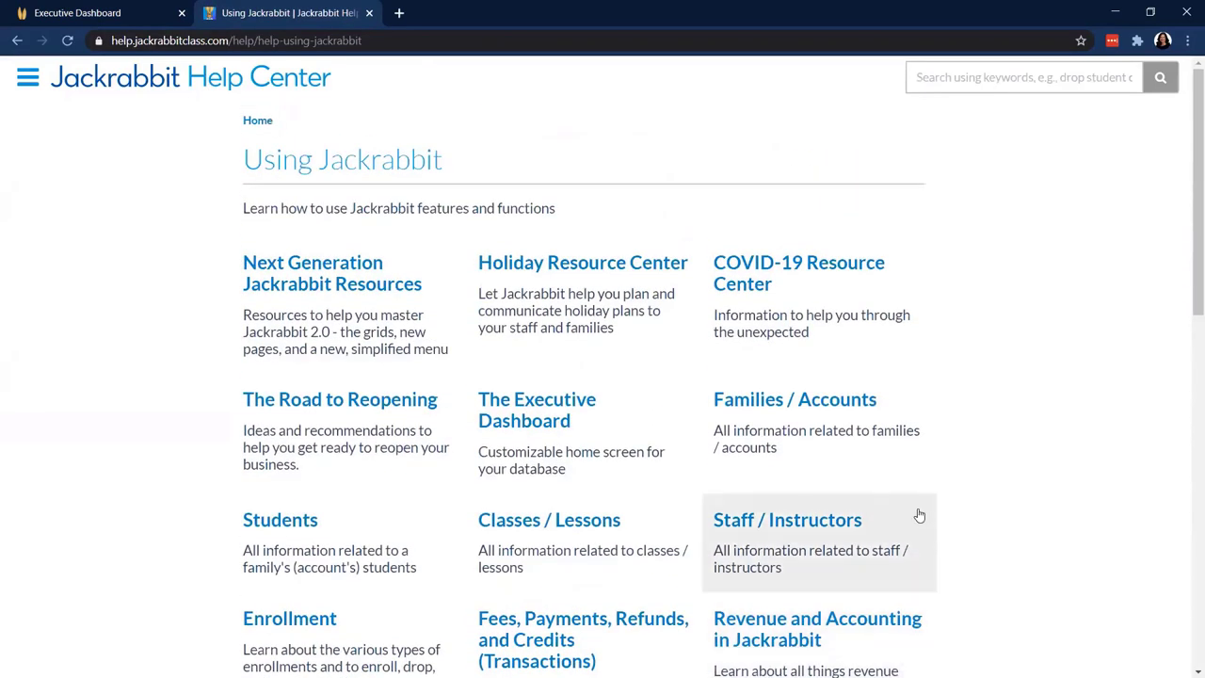
Step: Show the Help Center's topic navigation and look through the articles under Families / Accounts
{"action": "left_click", "coordinate": [30, 80]}
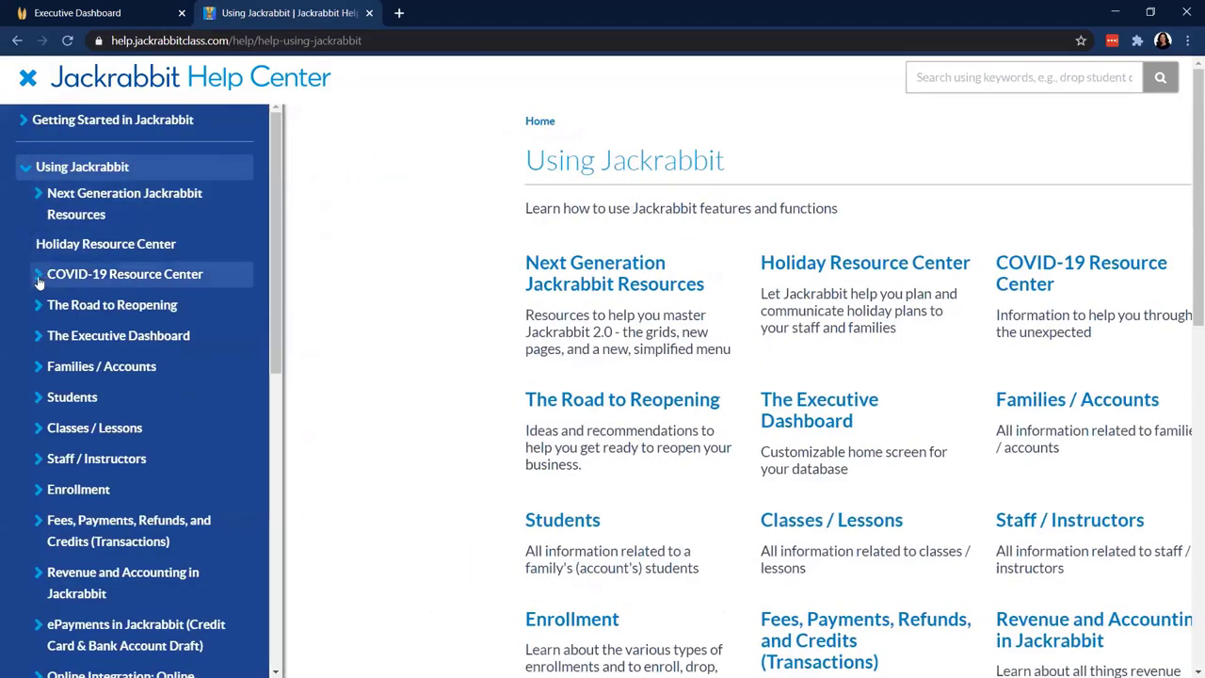
{"action": "left_click", "coordinate": [41, 373]}
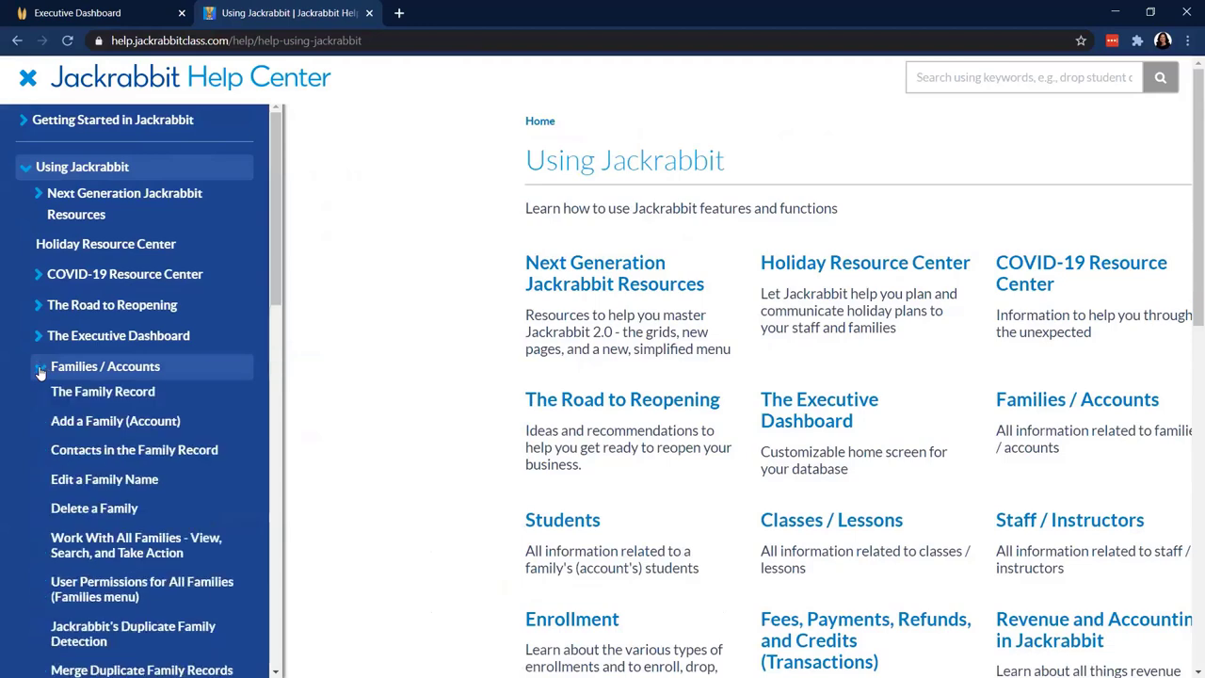
{"action": "scroll", "coordinate": [125, 430], "scroll_direction": "down", "scroll_amount": 3}
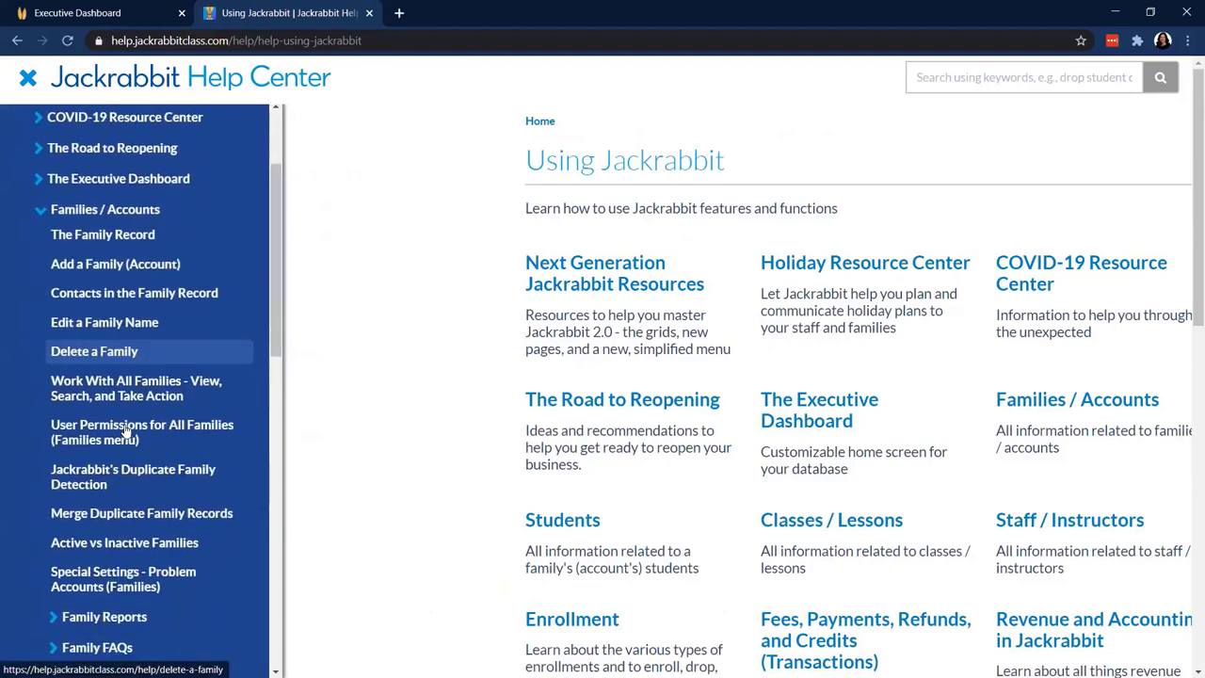
{"action": "scroll", "coordinate": [132, 428], "scroll_direction": "up", "scroll_amount": 3}
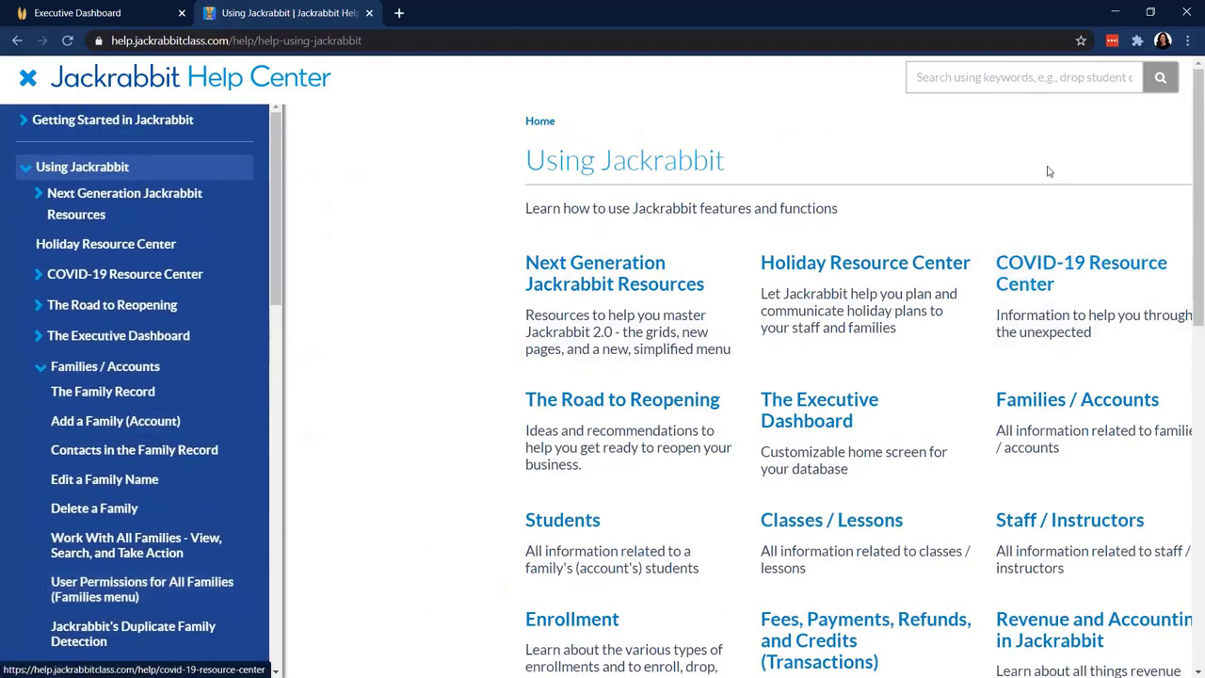
Step: Search the Help Center for "absences"
{"action": "left_click", "coordinate": [1006, 79]}
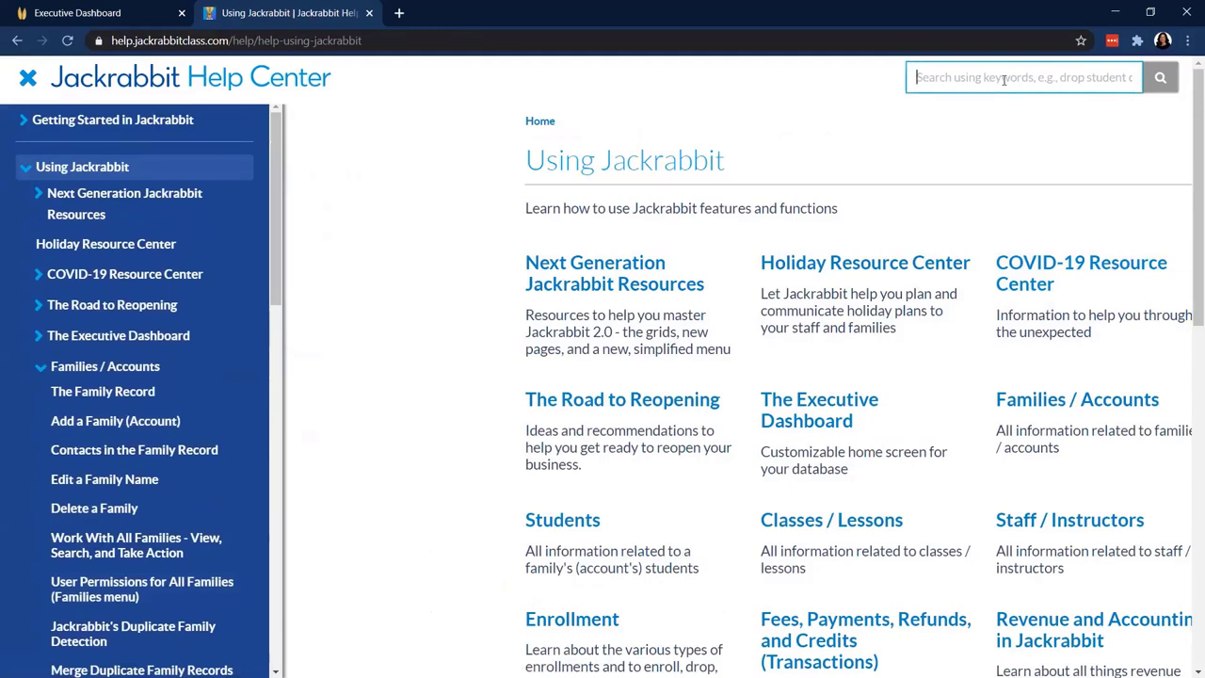
{"action": "type", "text": "absences"}
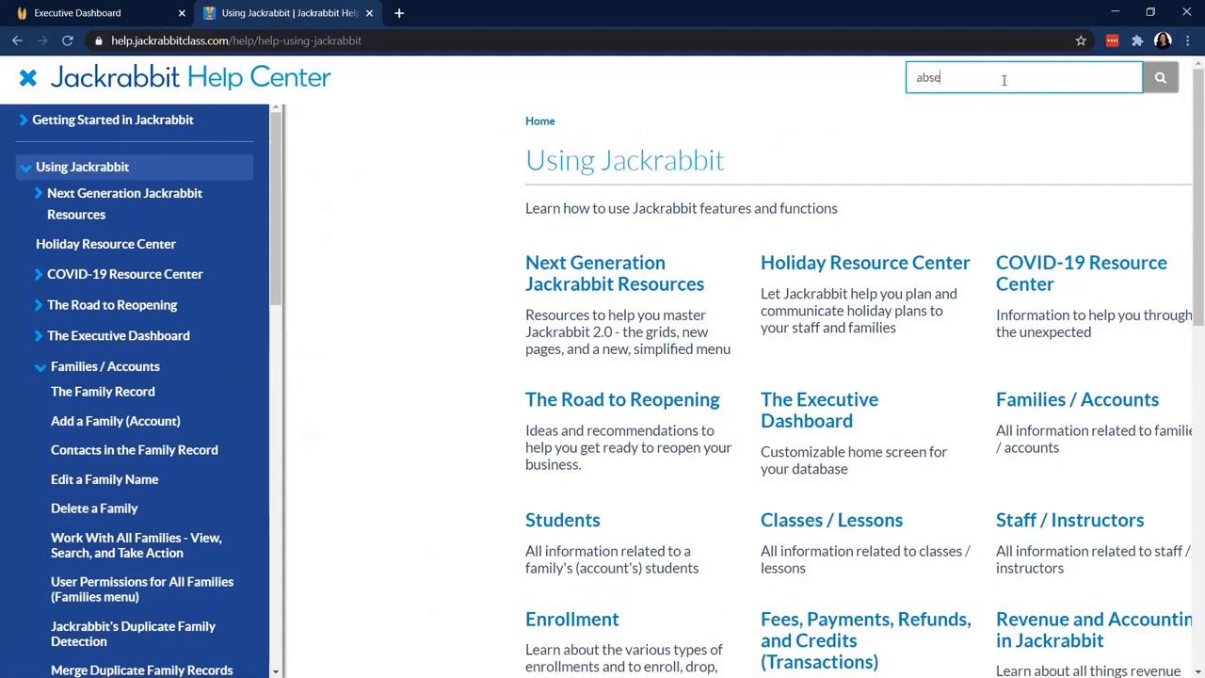
{"action": "key", "text": "Return"}
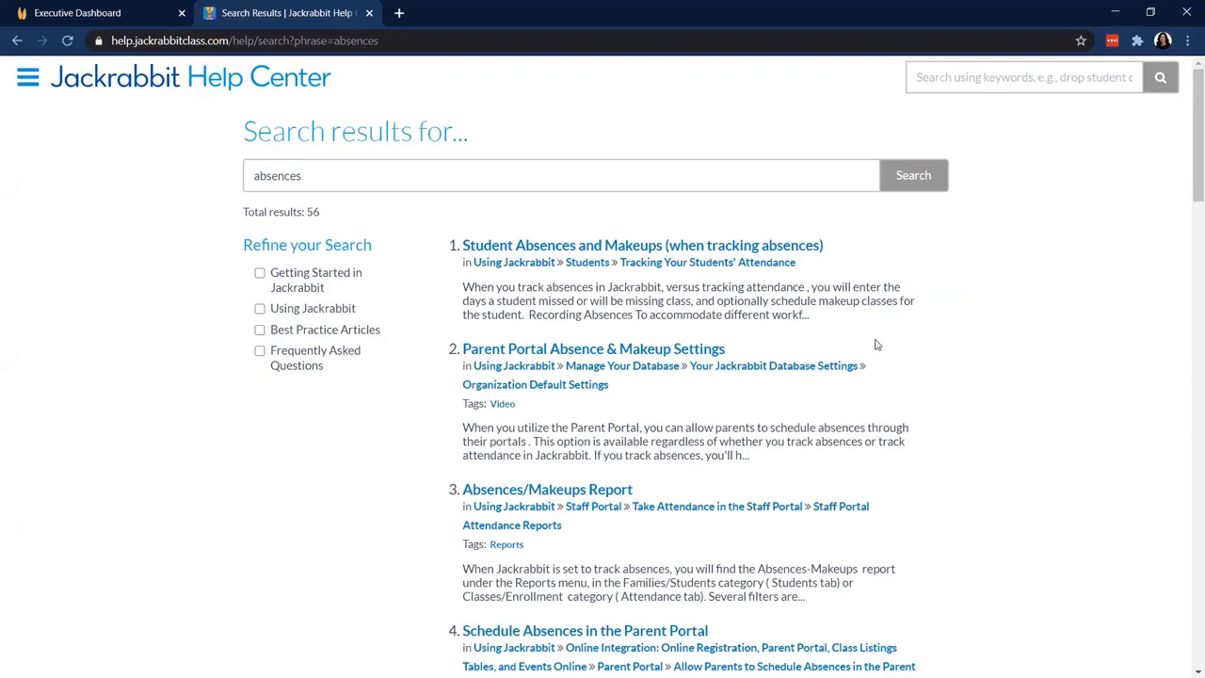
Step: Search the Help Center for the exact phrase "student sizes", enclosed in quotation marks
{"action": "left_click", "coordinate": [311, 180]}
{"action": "double_click", "coordinate": [311, 180]}
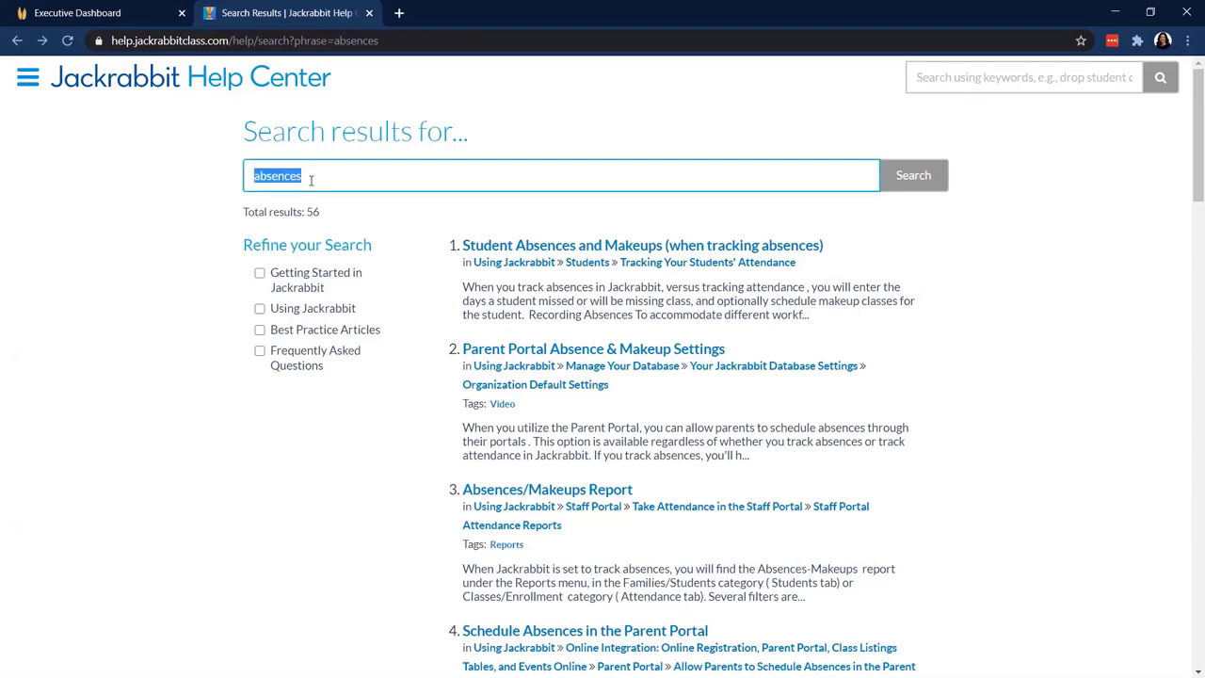
{"action": "type", "text": "\"student sizes\""}
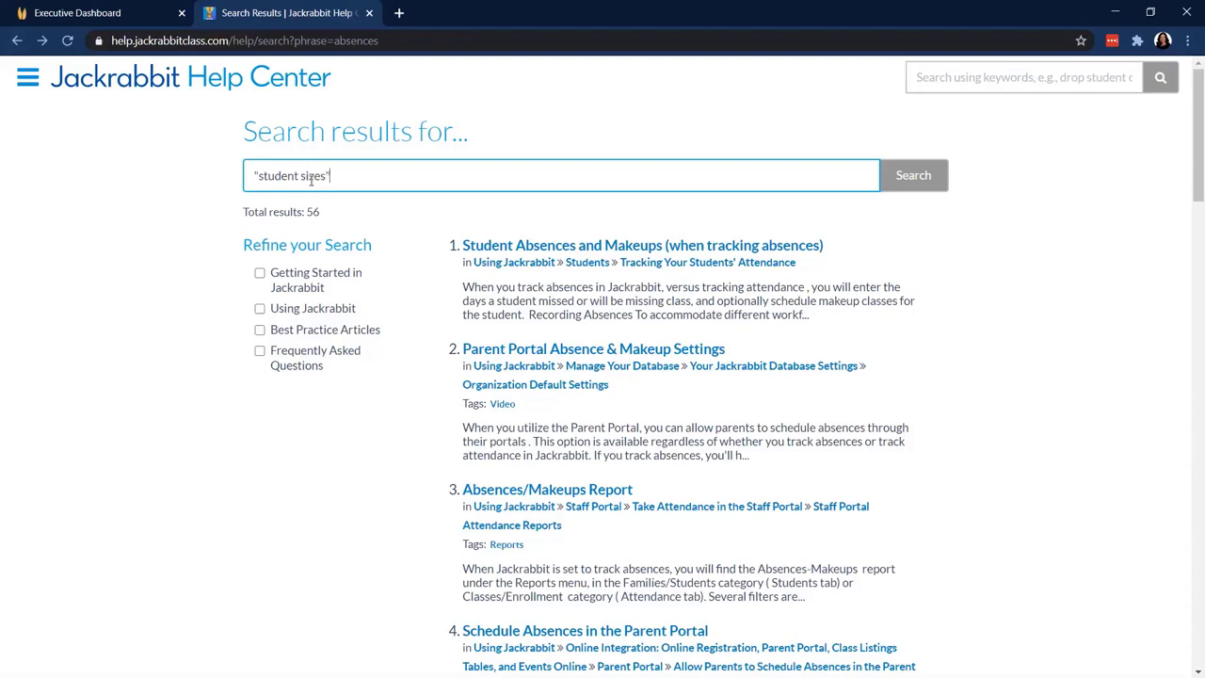
{"action": "key", "text": "Return"}
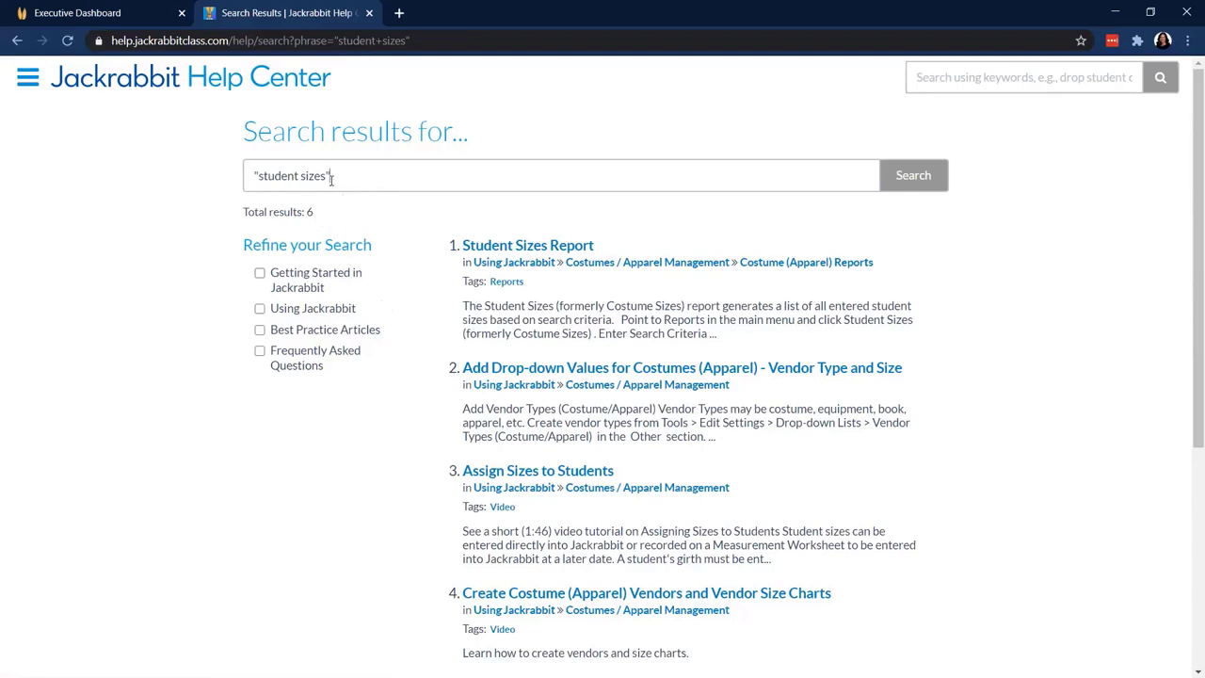
Step: Remove both quotation marks from the search phrase and search again for student sizes
{"action": "left_click", "coordinate": [372, 175]}
{"action": "key", "text": "BackSpace"}
{"action": "left_click", "coordinate": [259, 176]}
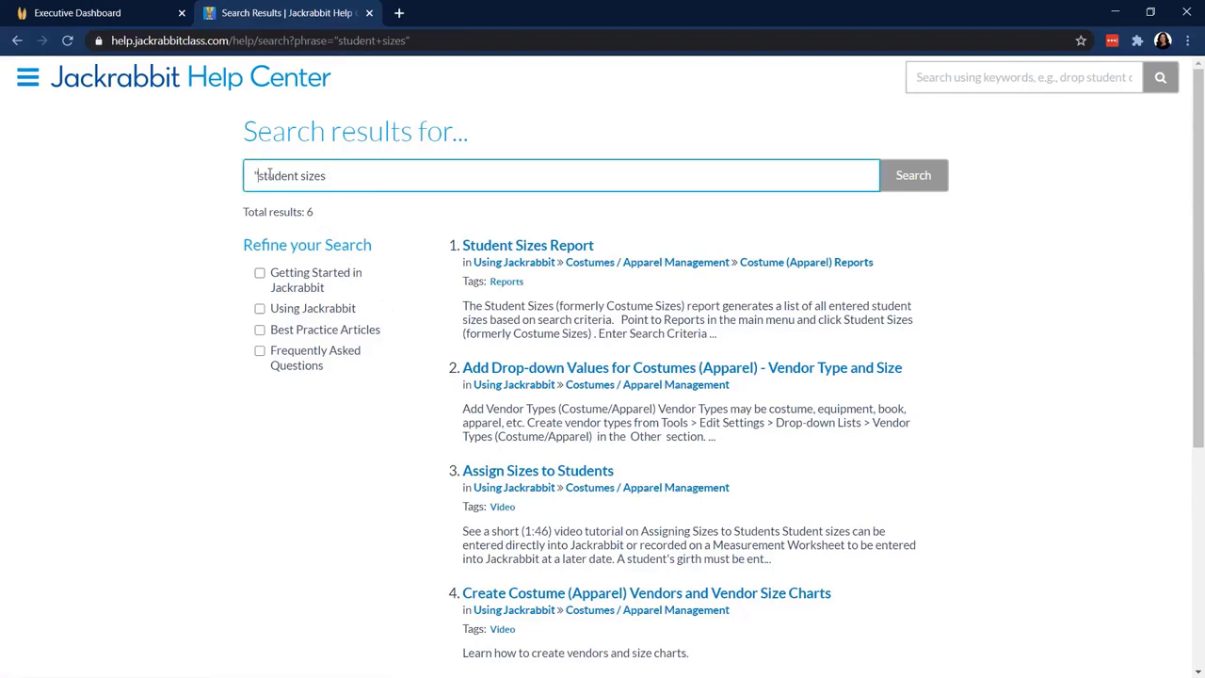
{"action": "key", "text": "BackSpace"}
{"action": "key", "text": "Return"}
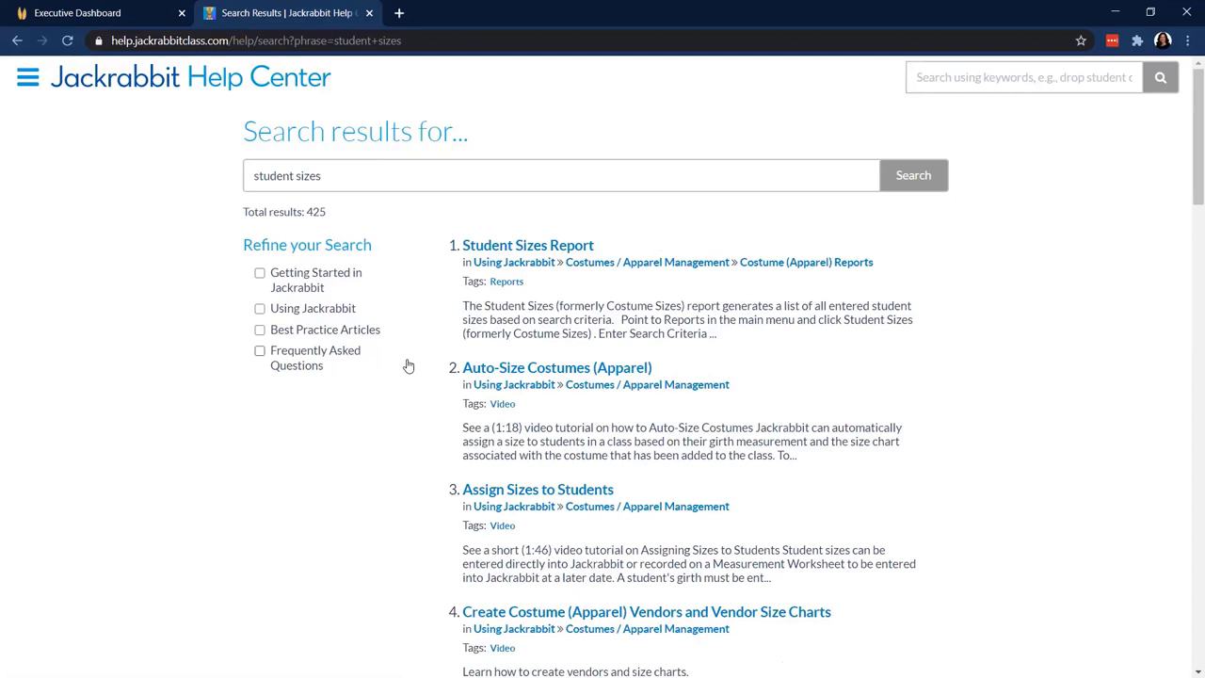
Step: Shorten the search phrase to student, look over the suggested articles, and dismiss the suggestions without searching
{"action": "left_click", "coordinate": [366, 183]}
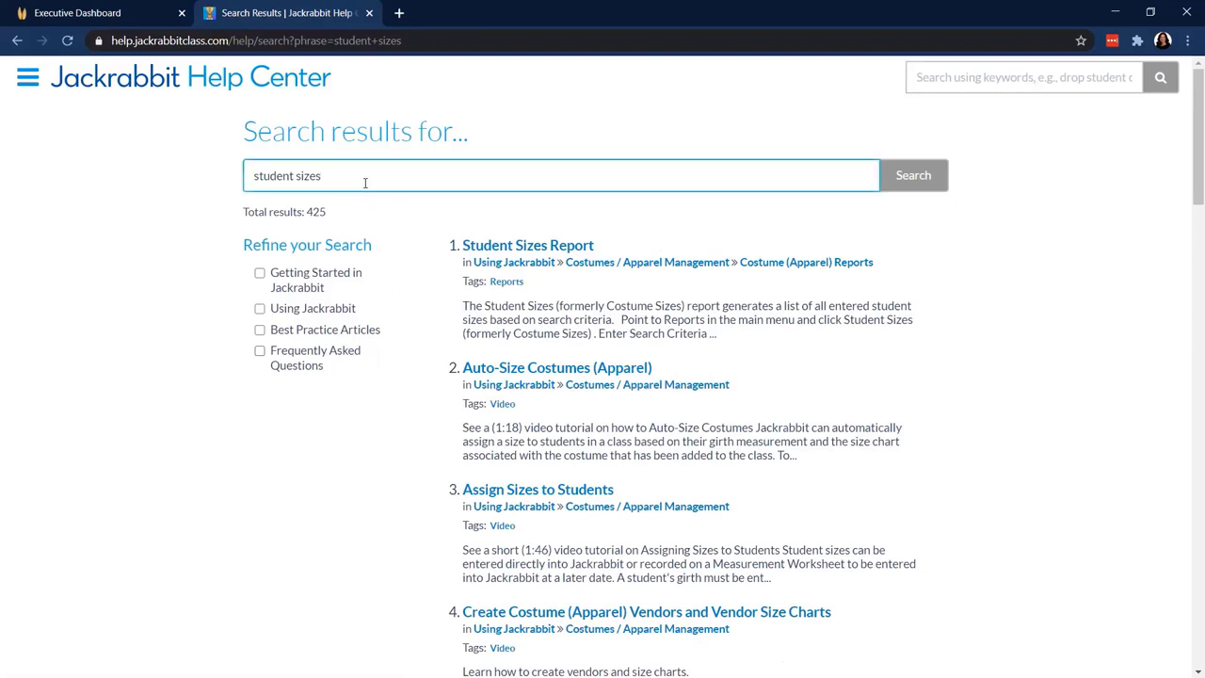
{"action": "key", "text": "BackSpace"}
{"action": "key", "text": "BackSpace"}
{"action": "key", "text": "BackSpace"}
{"action": "key", "text": "BackSpace"}
{"action": "key", "text": "BackSpace"}
{"action": "key", "text": "BackSpace"}
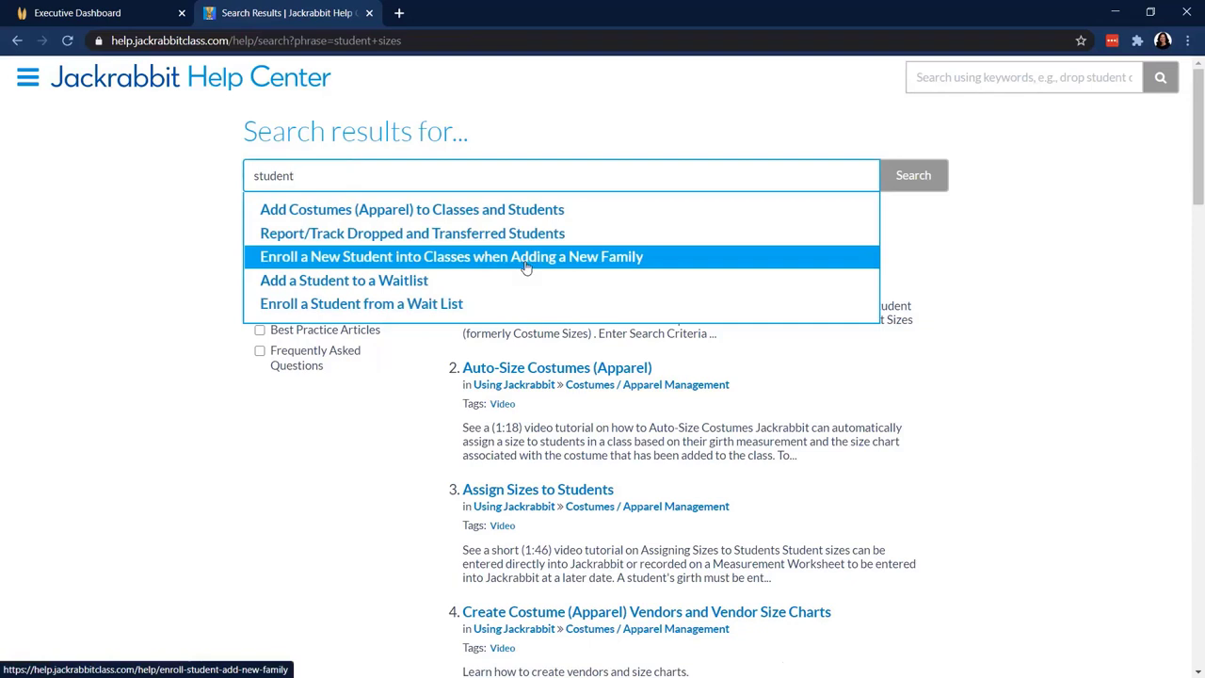
{"action": "left_click", "coordinate": [1056, 308]}
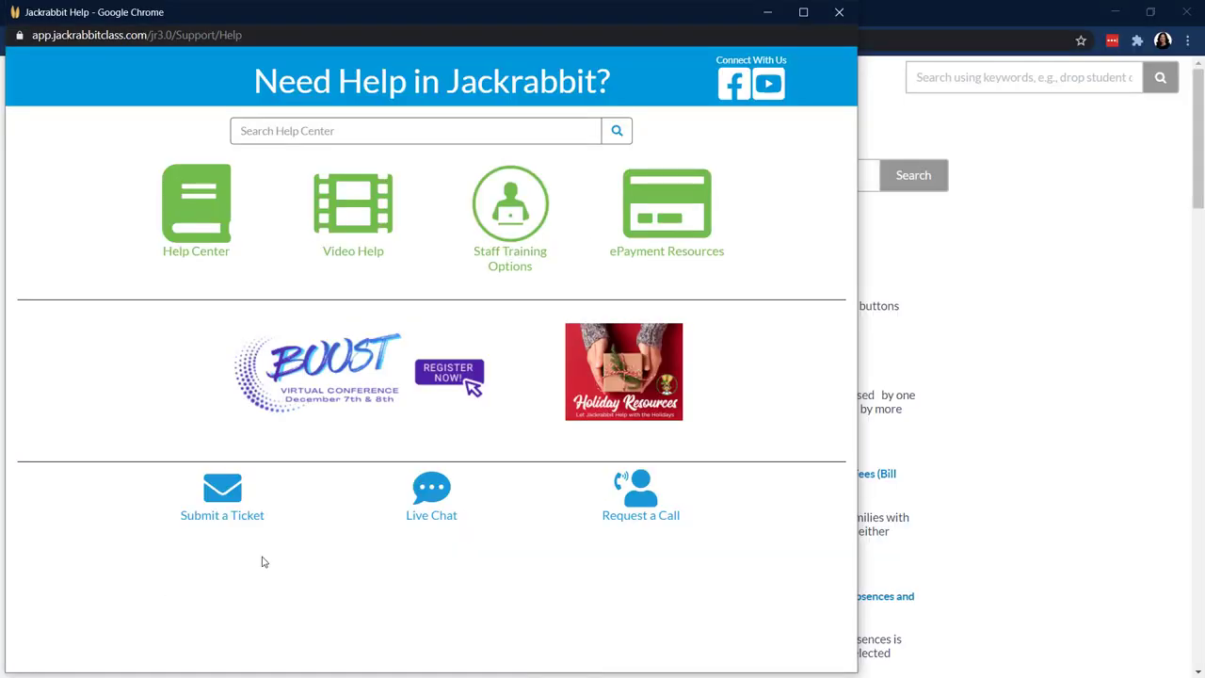
Step: Open the Video Help YouTube channel, view its notification options without changing them, and return to the Jackrabbit Help window
{"action": "left_click", "coordinate": [352, 213]}
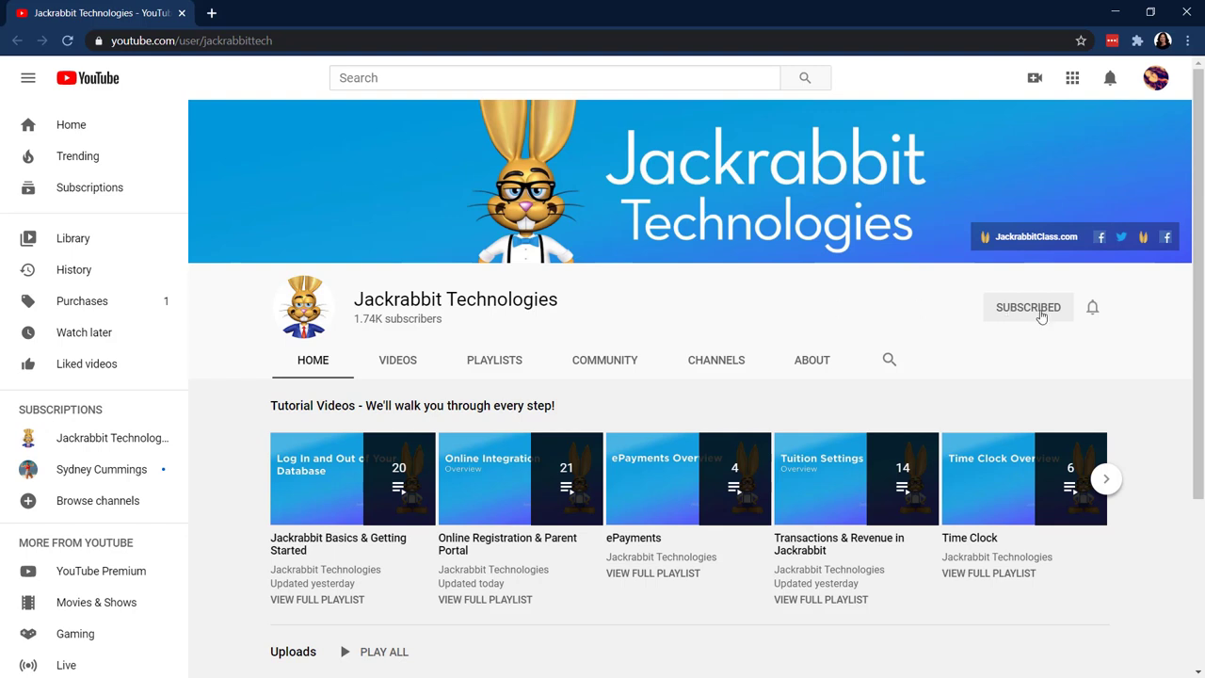
{"action": "left_click", "coordinate": [1094, 314]}
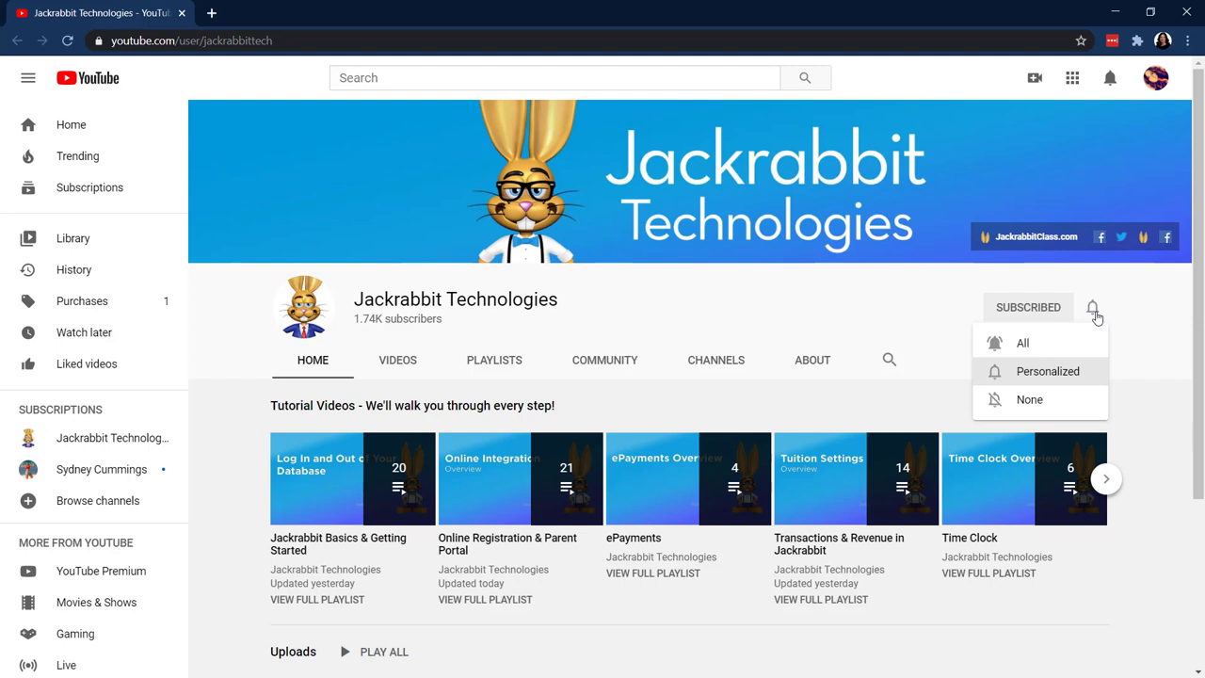
{"action": "left_click", "coordinate": [984, 380]}
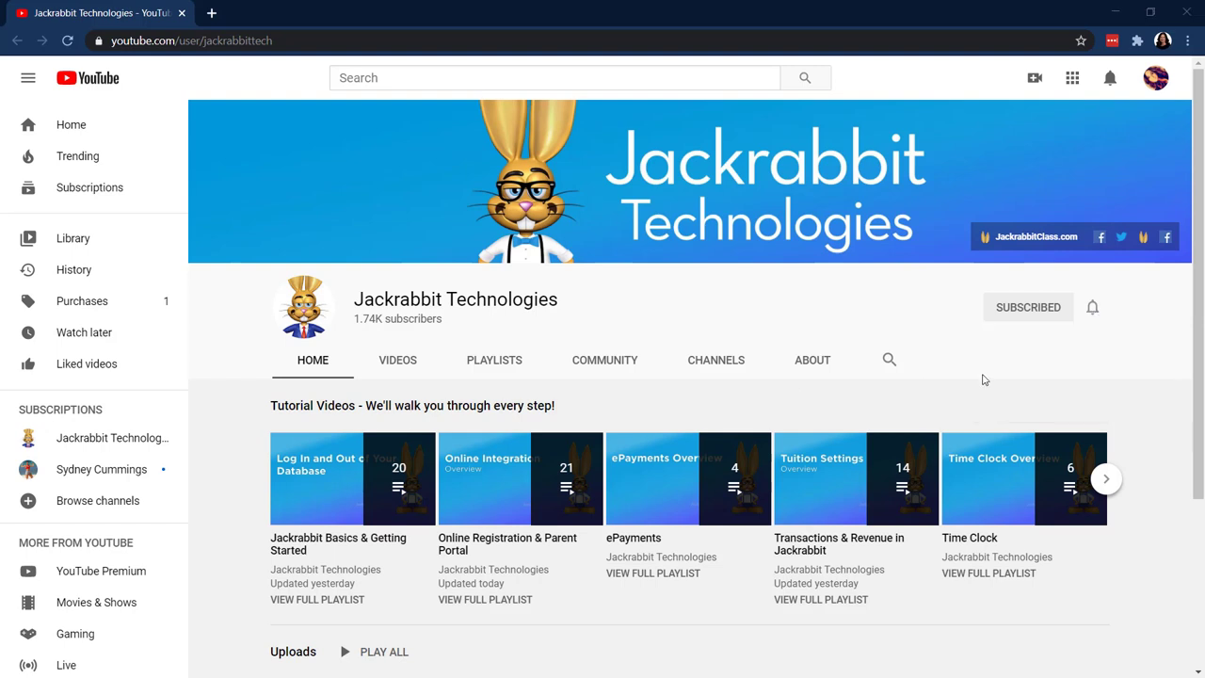
{"action": "left_click", "coordinate": [1114, 13]}
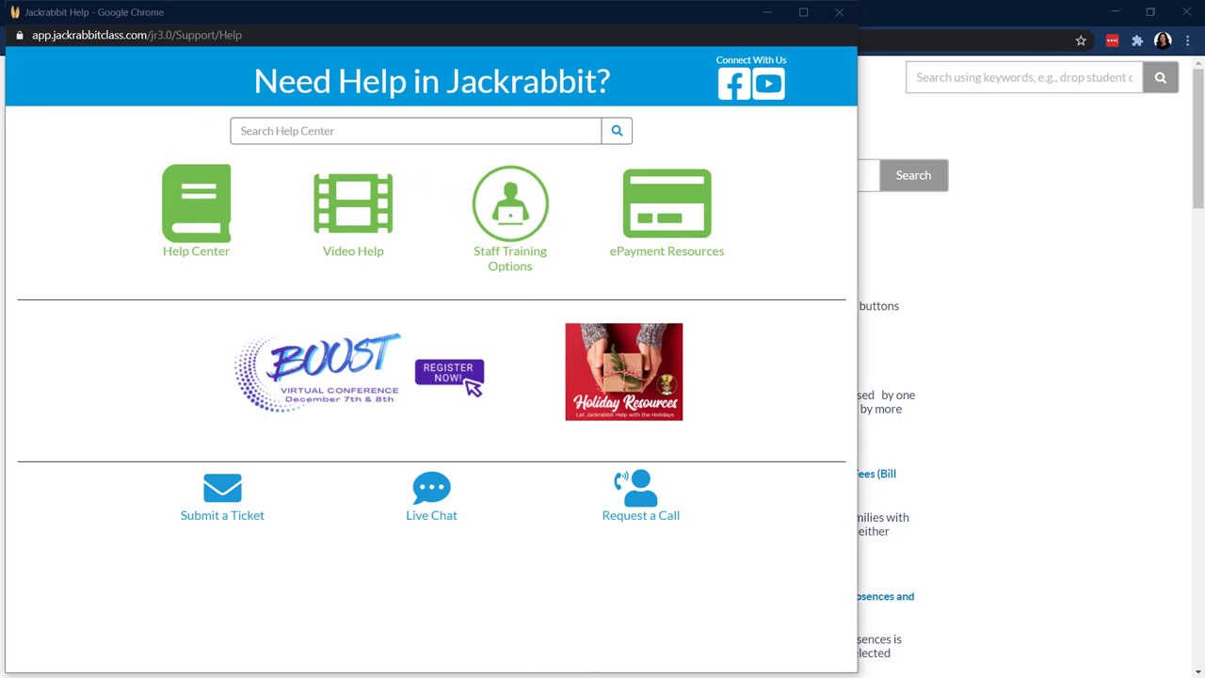
Step: From Staff Training Options, open the Training System, review the Front Desk Staff lessons, and return to the Executive Dashboard
{"action": "left_click", "coordinate": [533, 223]}
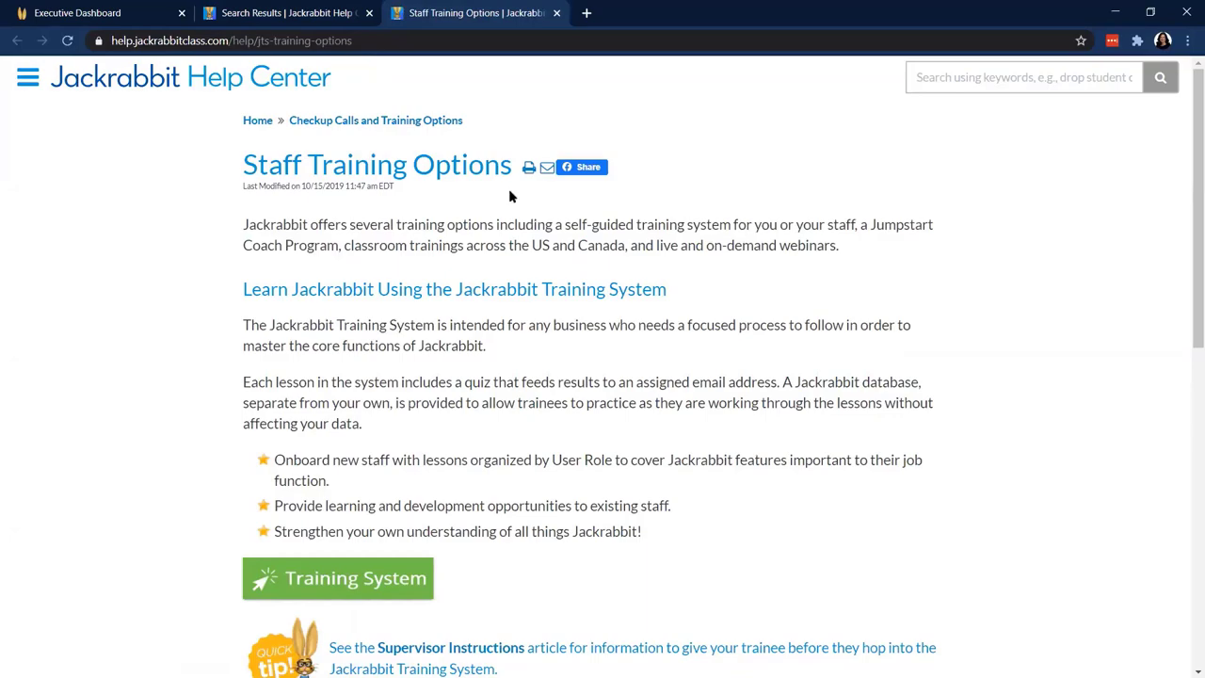
{"action": "left_click", "coordinate": [292, 585]}
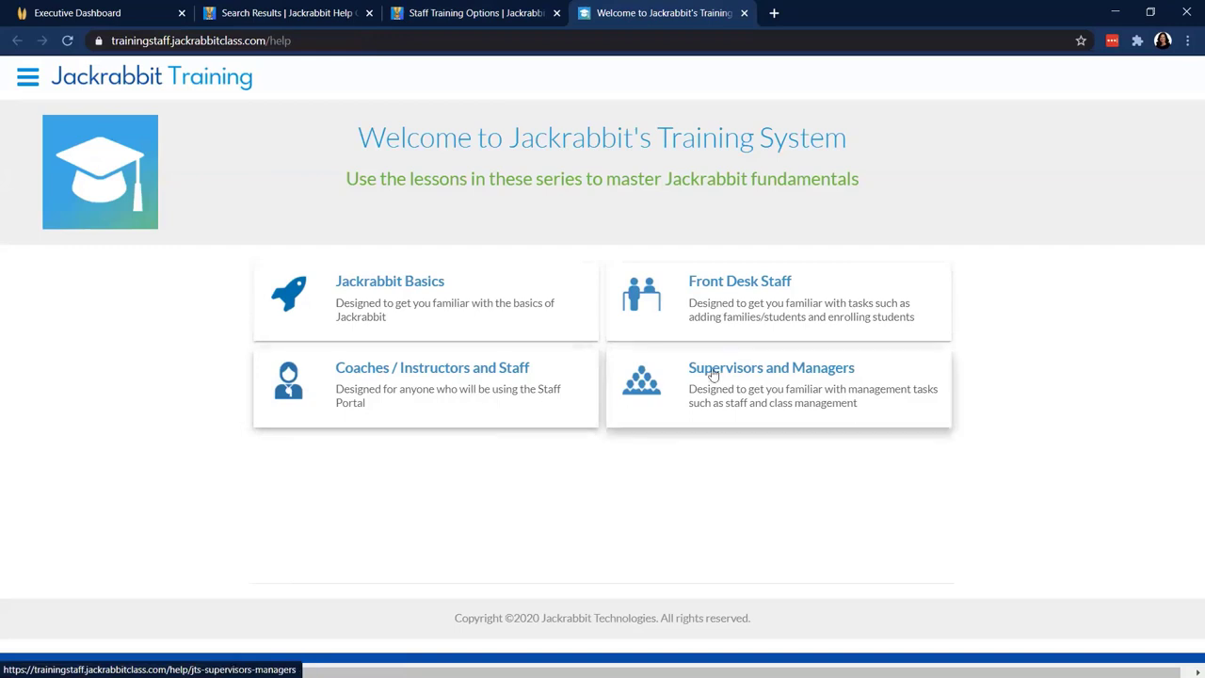
{"action": "left_click", "coordinate": [749, 305]}
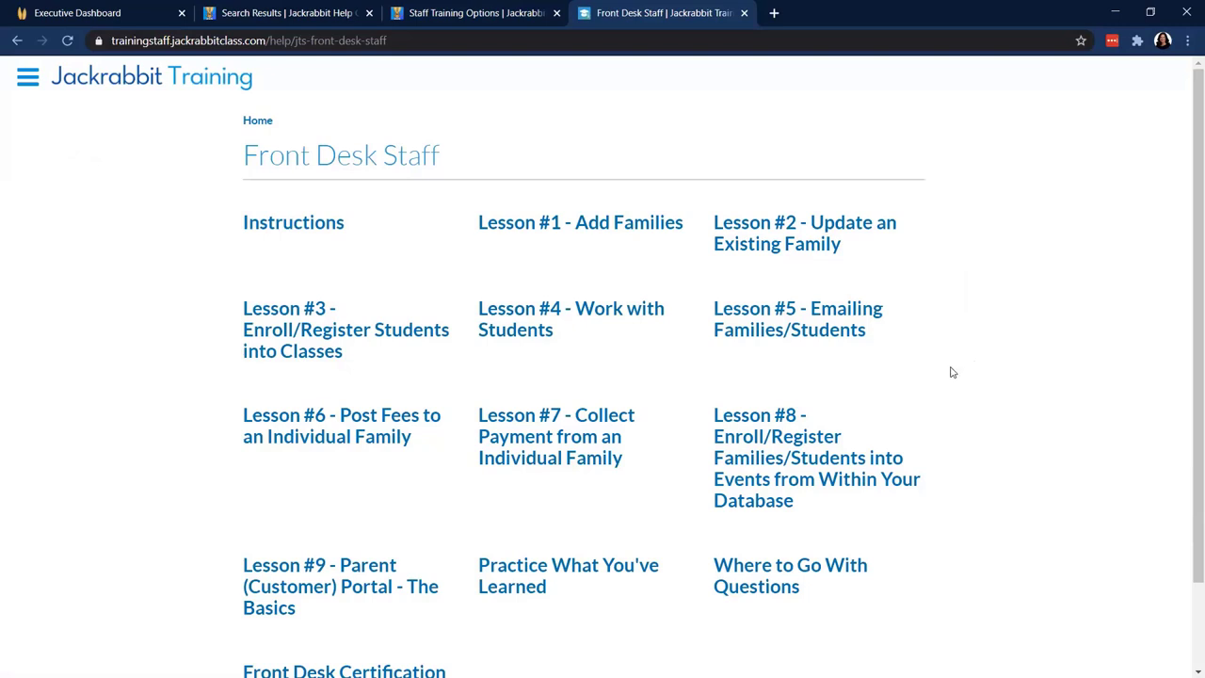
{"action": "scroll", "coordinate": [950, 371], "scroll_direction": "down", "scroll_amount": 2}
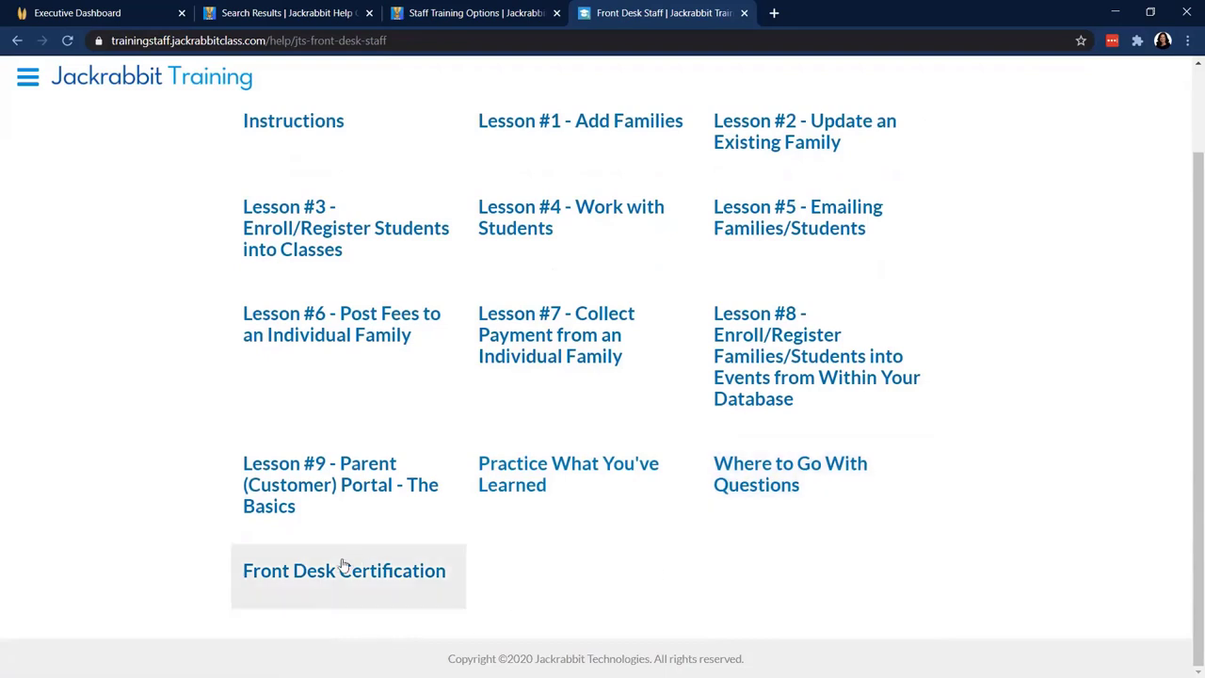
{"action": "scroll", "coordinate": [954, 382], "scroll_direction": "up", "scroll_amount": 2}
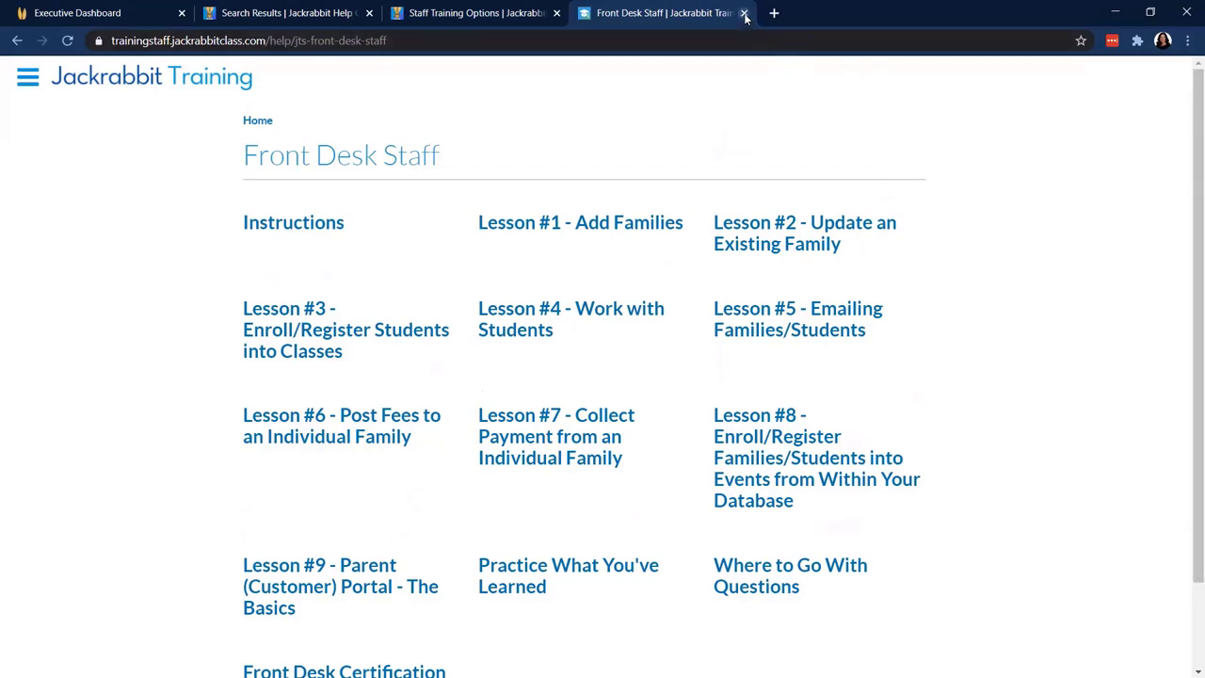
{"action": "left_click", "coordinate": [556, 13]}
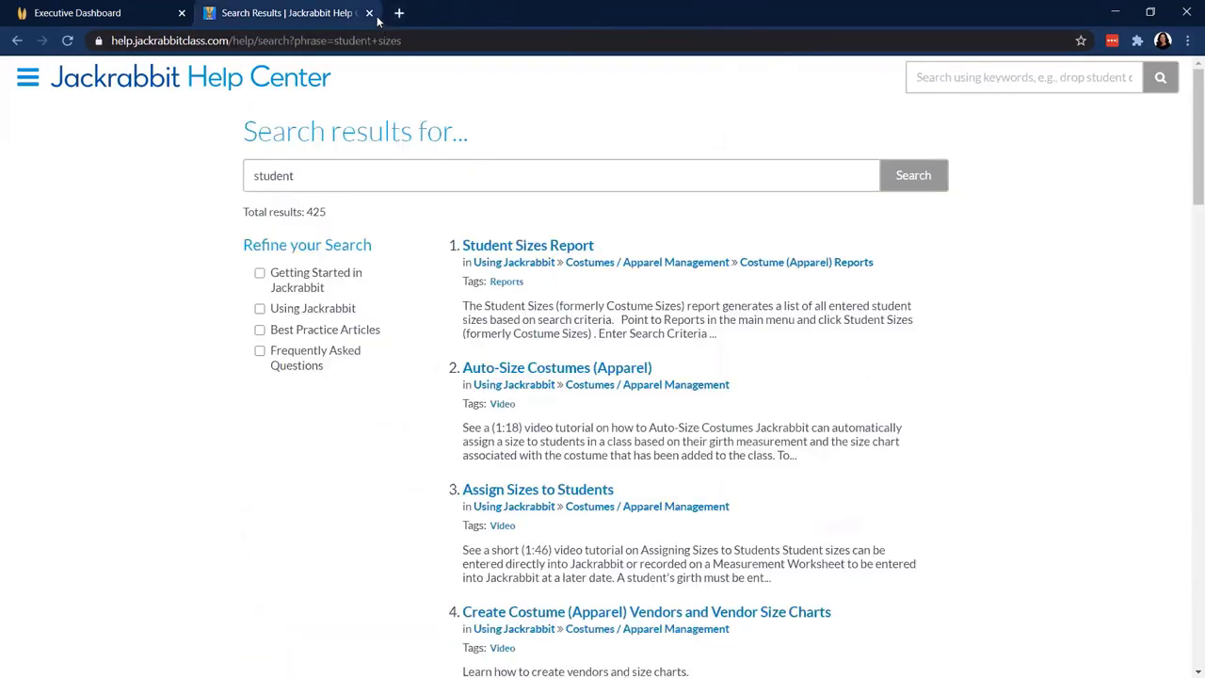
{"action": "left_click", "coordinate": [369, 13]}
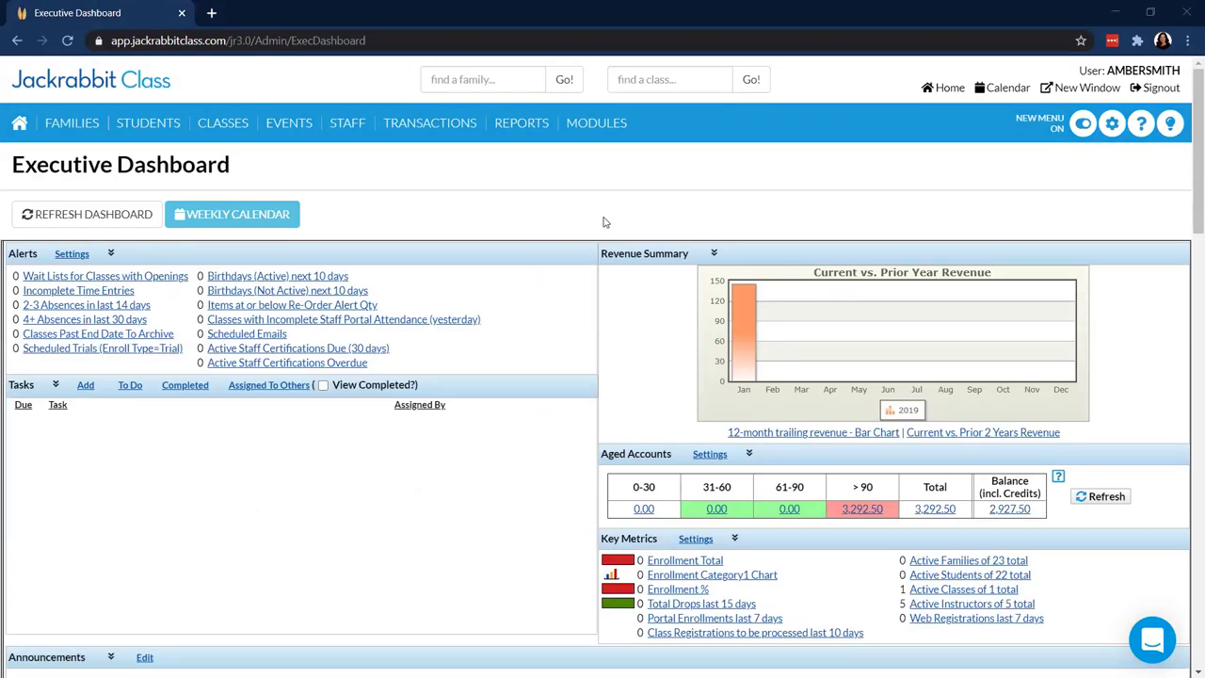
Step: Reopen the Jackrabbit Help window and read the descriptions of Submit a Ticket, Live Chat and Request a Call
{"action": "left_click", "coordinate": [1142, 138]}
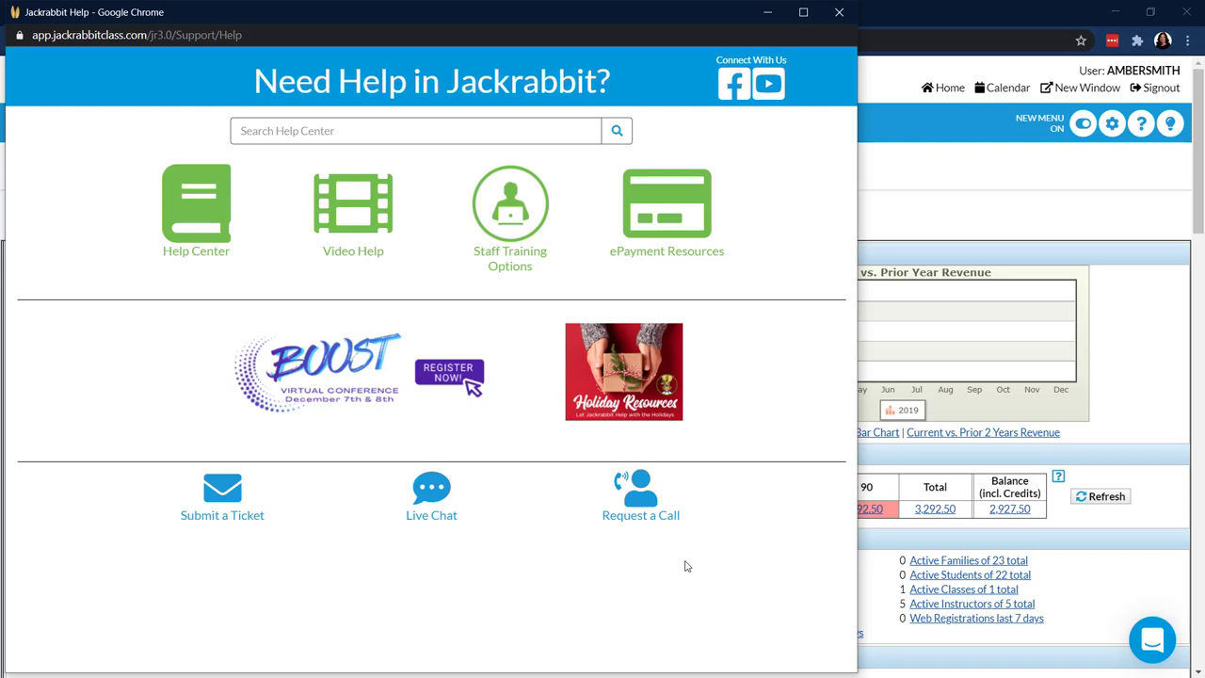
{"action": "mouse_move", "coordinate": [272, 518]}
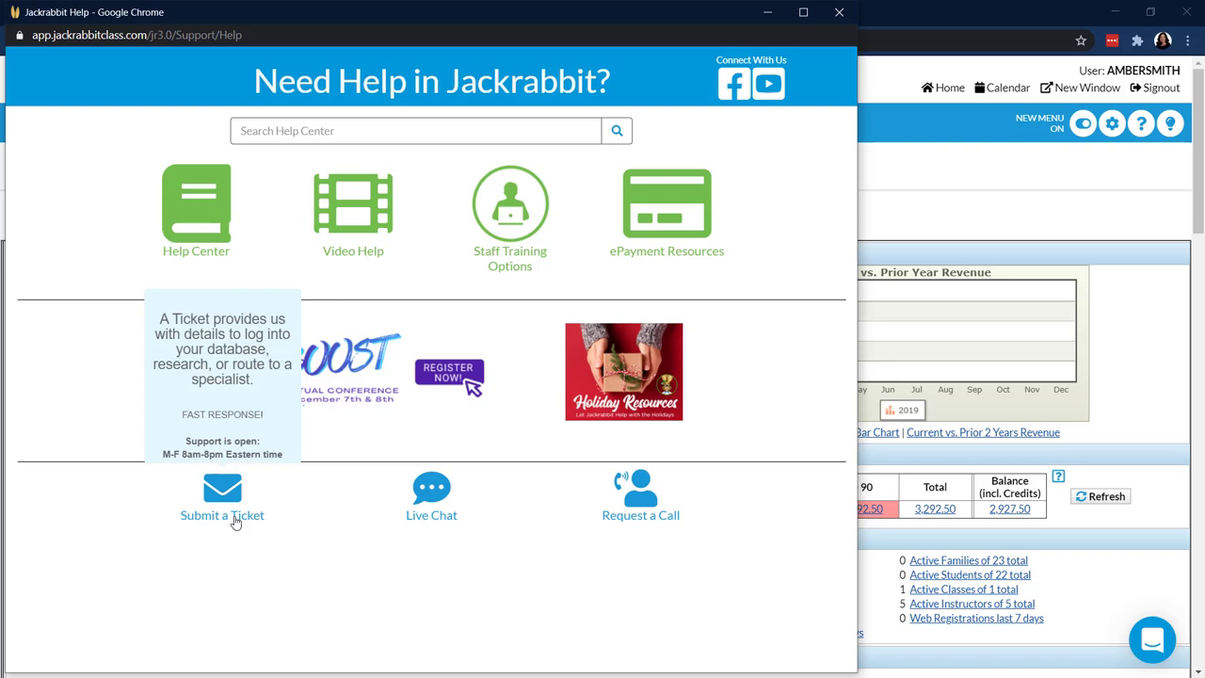
{"action": "mouse_move", "coordinate": [443, 525]}
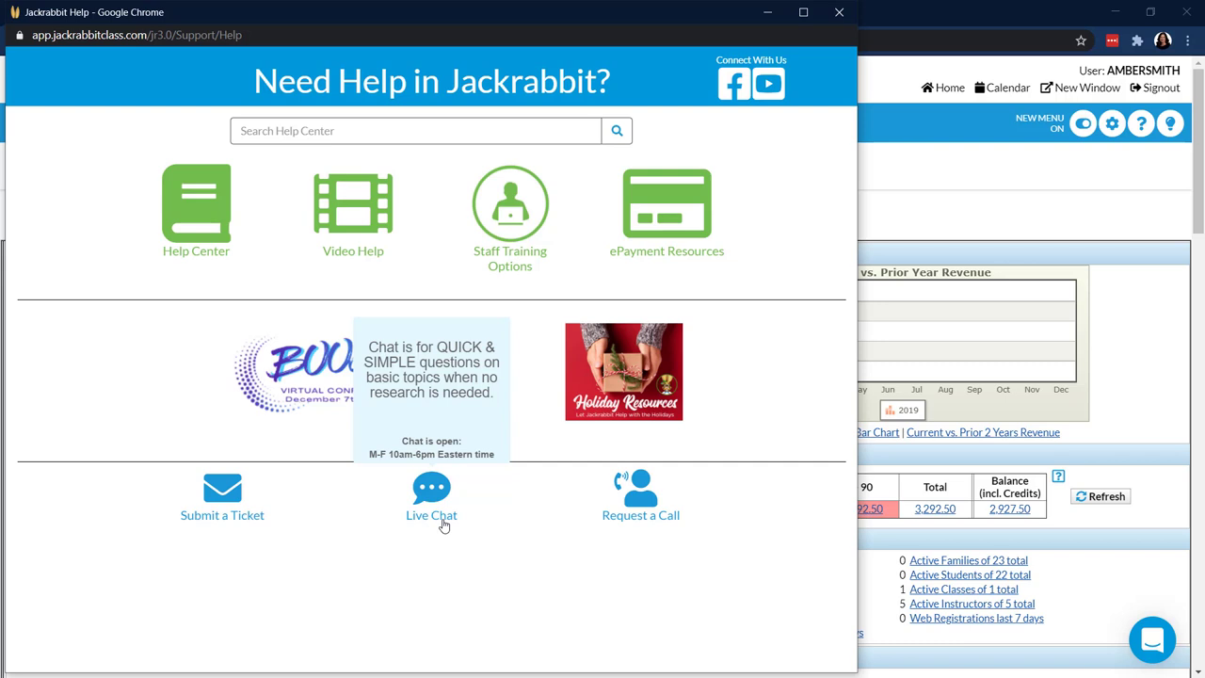
{"action": "mouse_move", "coordinate": [624, 517]}
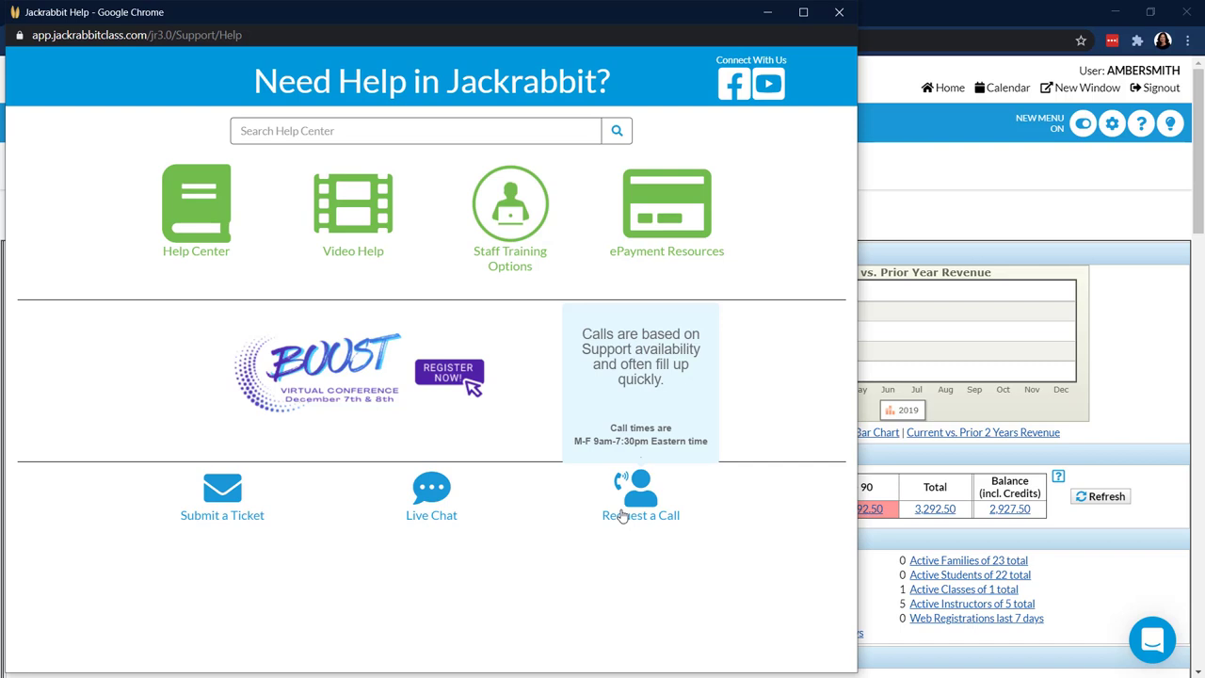
{"action": "left_click", "coordinate": [613, 511]}
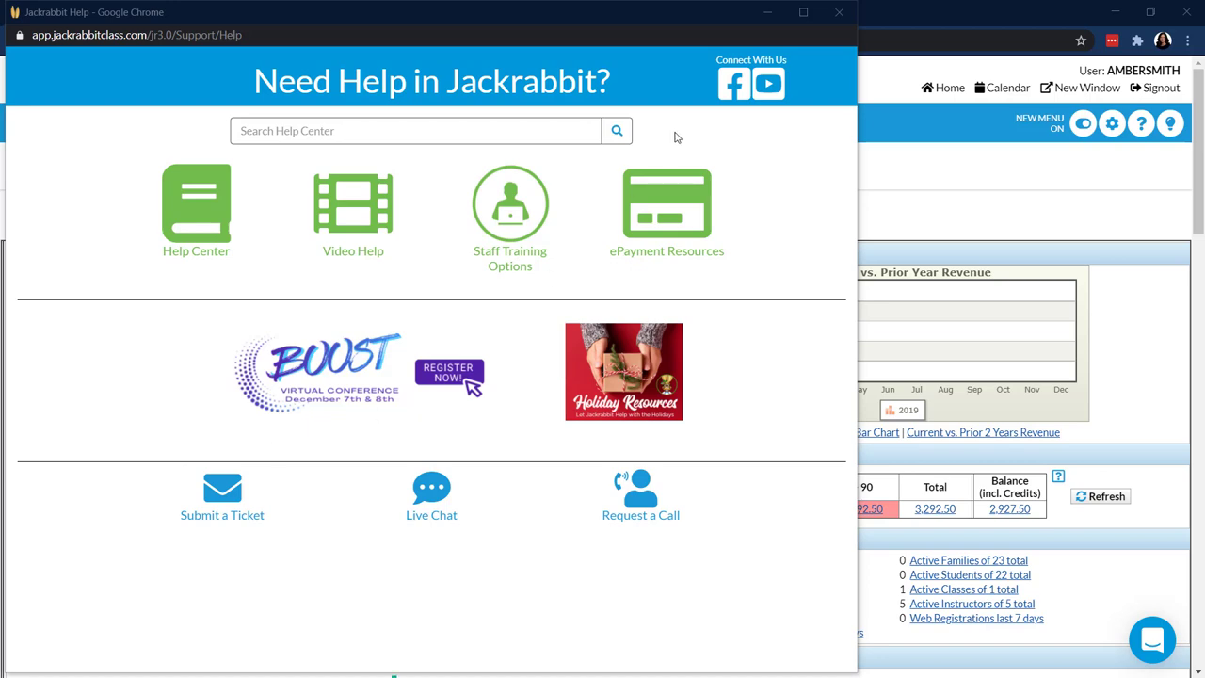
{"action": "left_click", "coordinate": [767, 13]}
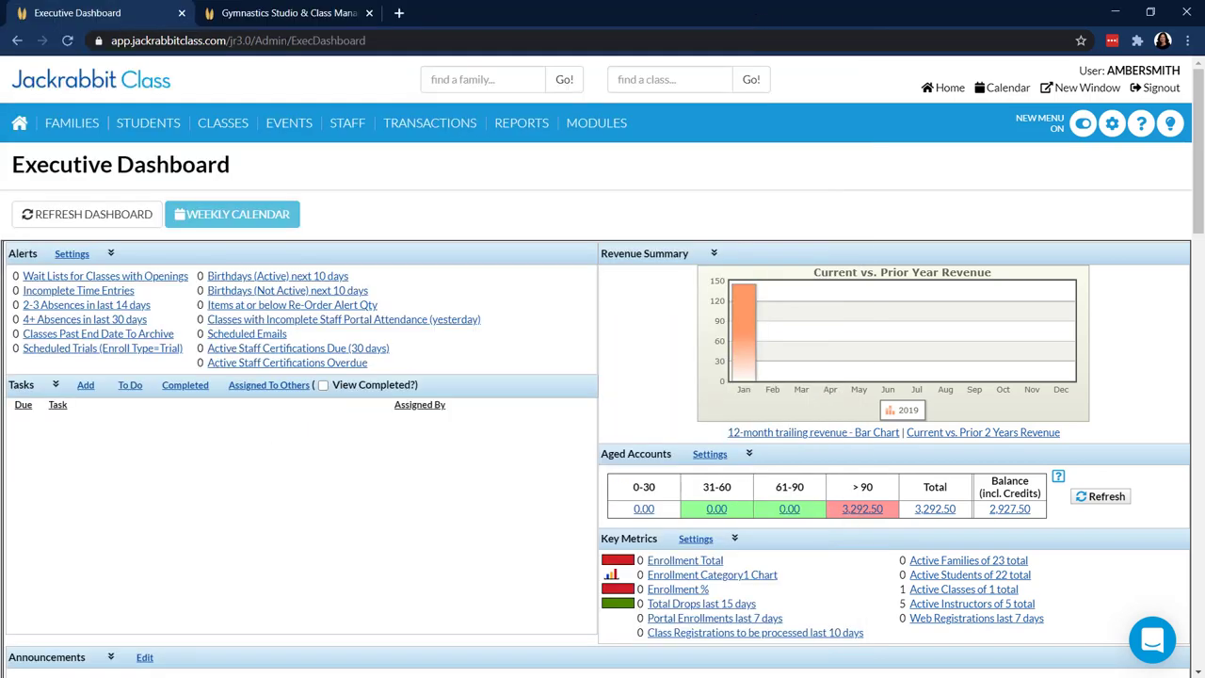
Step: Switch to the Jackrabbit Class website, view its Blog, and look through the Support/Education page
{"action": "left_click", "coordinate": [278, 15]}
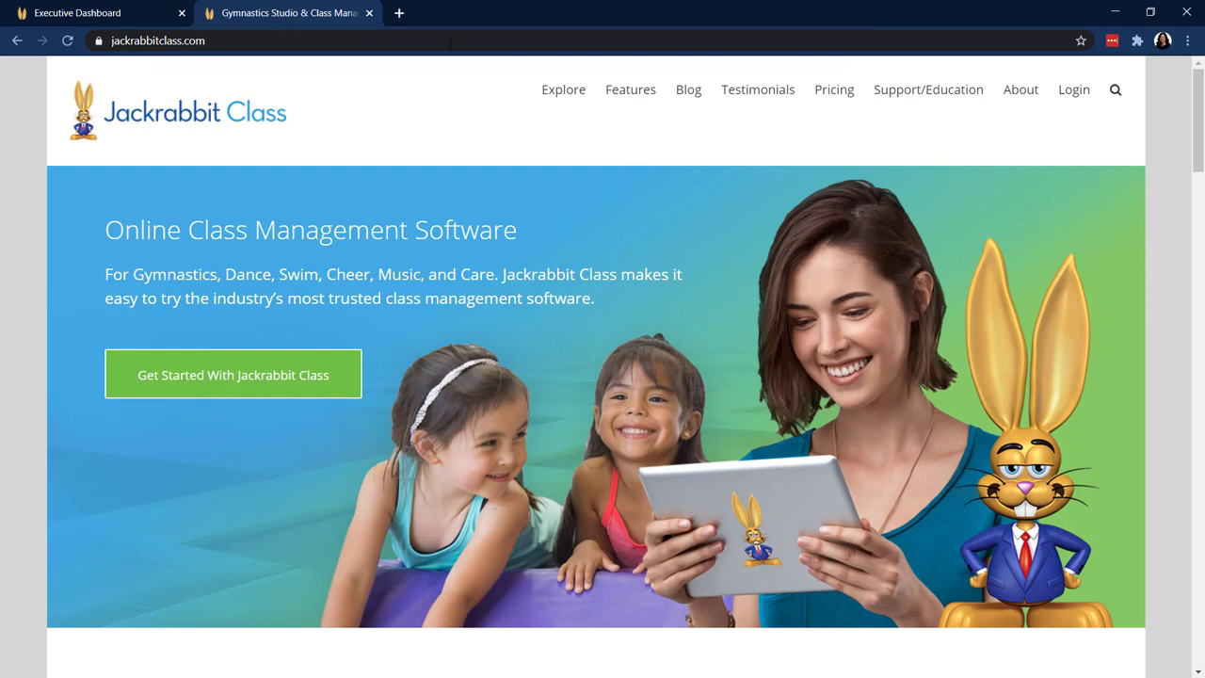
{"action": "left_click", "coordinate": [678, 98]}
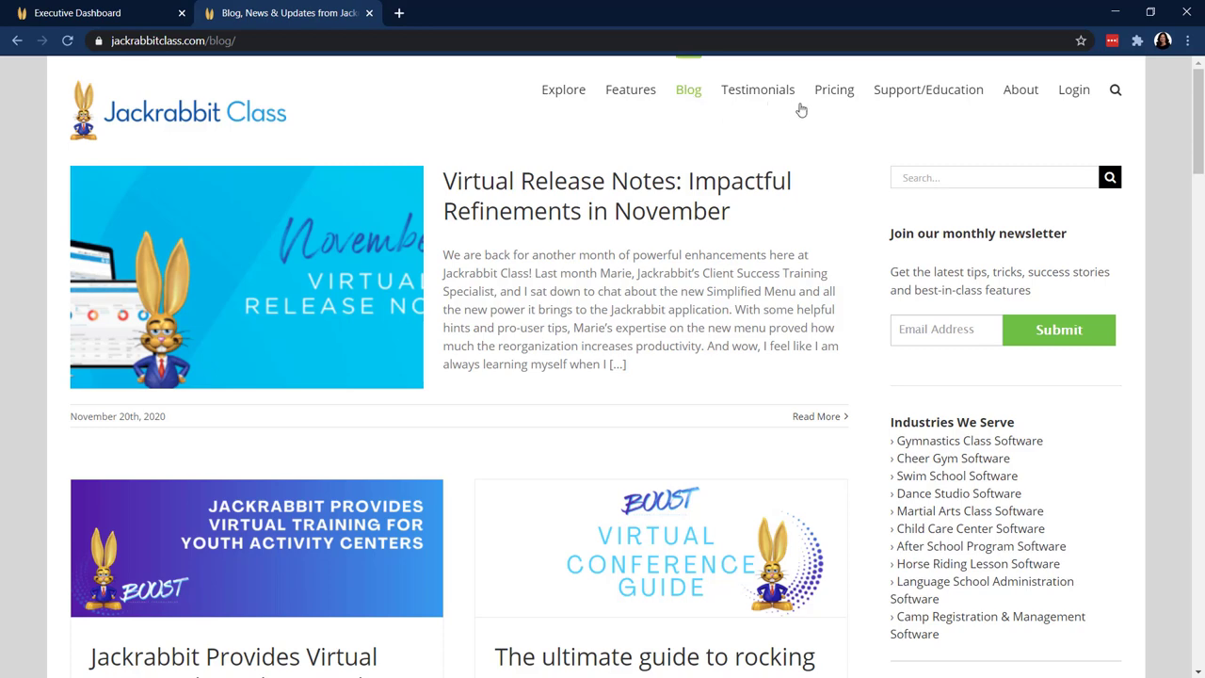
{"action": "left_click", "coordinate": [927, 91]}
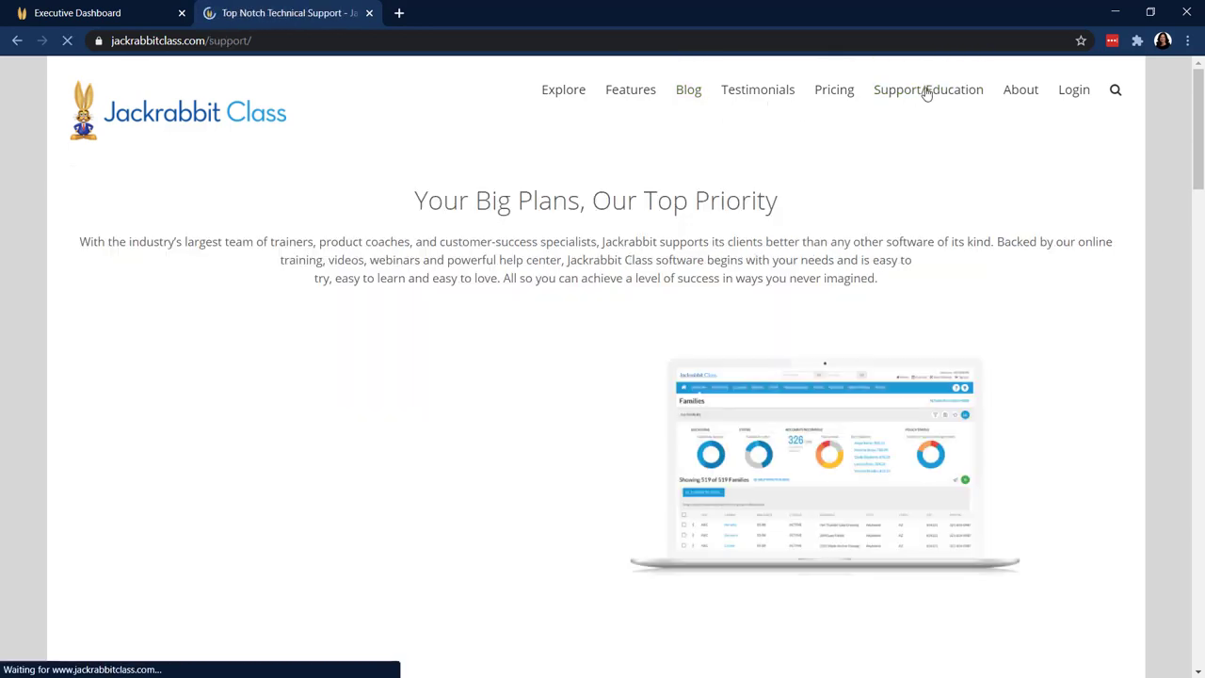
{"action": "scroll", "coordinate": [585, 300], "scroll_direction": "down", "scroll_amount": 1}
{"action": "scroll", "coordinate": [585, 301], "scroll_direction": "down", "scroll_amount": 4}
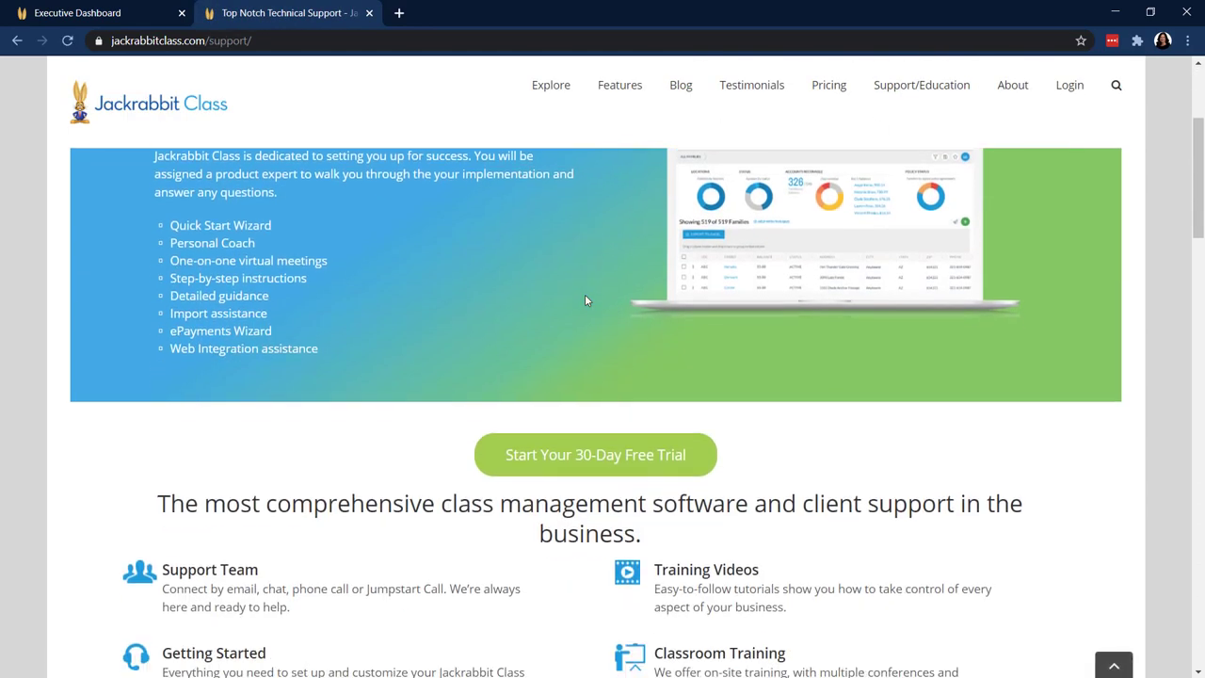